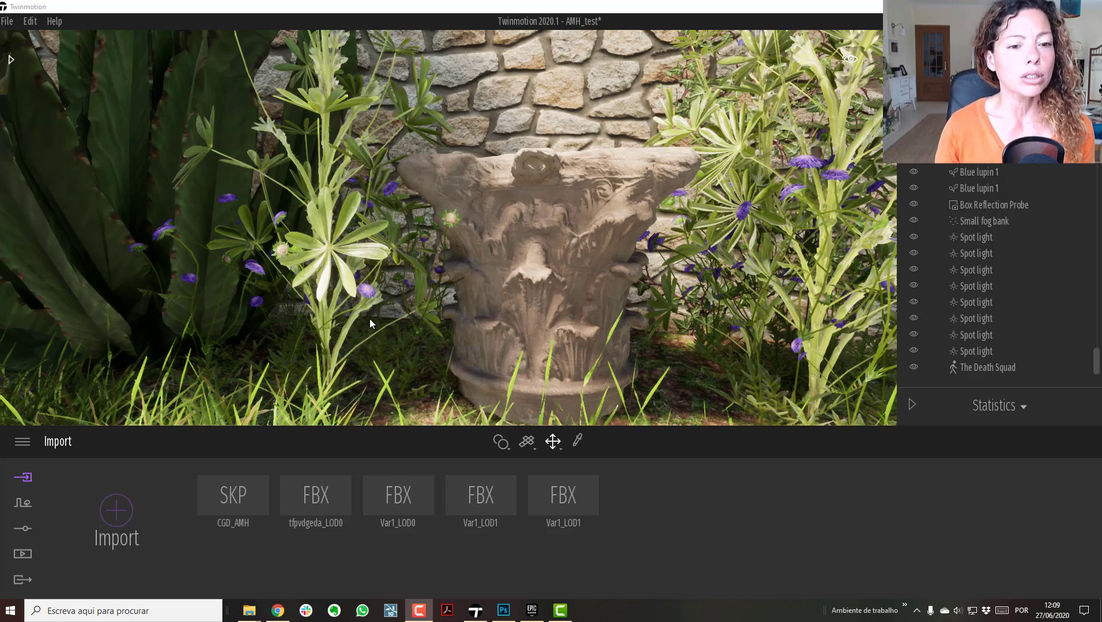
right_click_drag(683, 266, 259, 231)
key("w")
right_click_drag(449, 228, 448, 334)
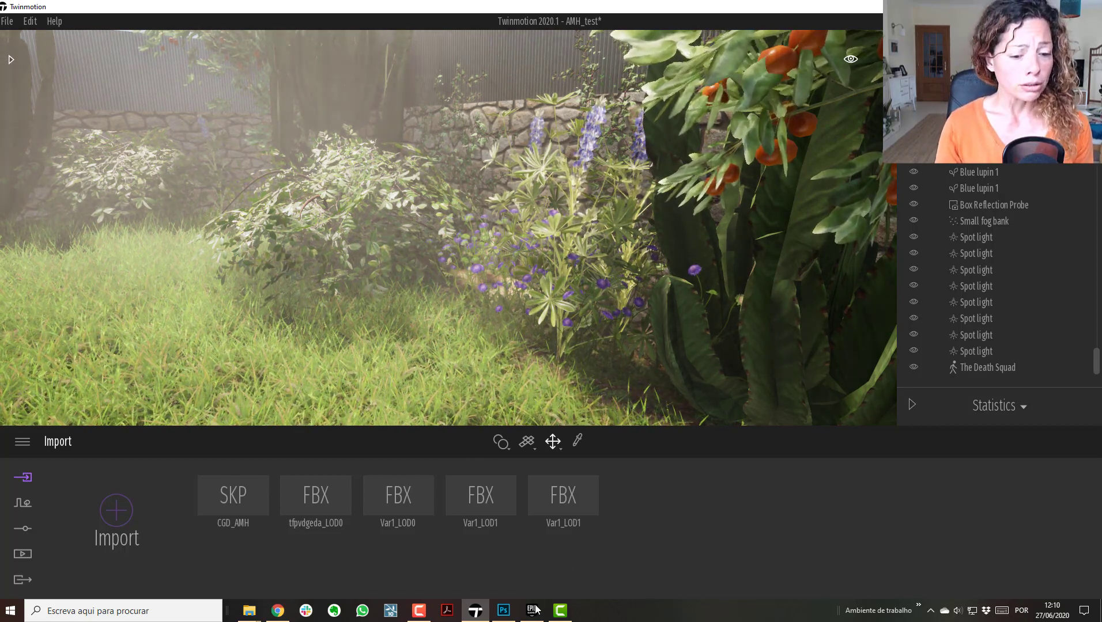
Step: Switch to the Quixel Megascans site in Chrome, close the Purple Woodsorrel asset and browse the 3D Plants category
left_click(277, 610)
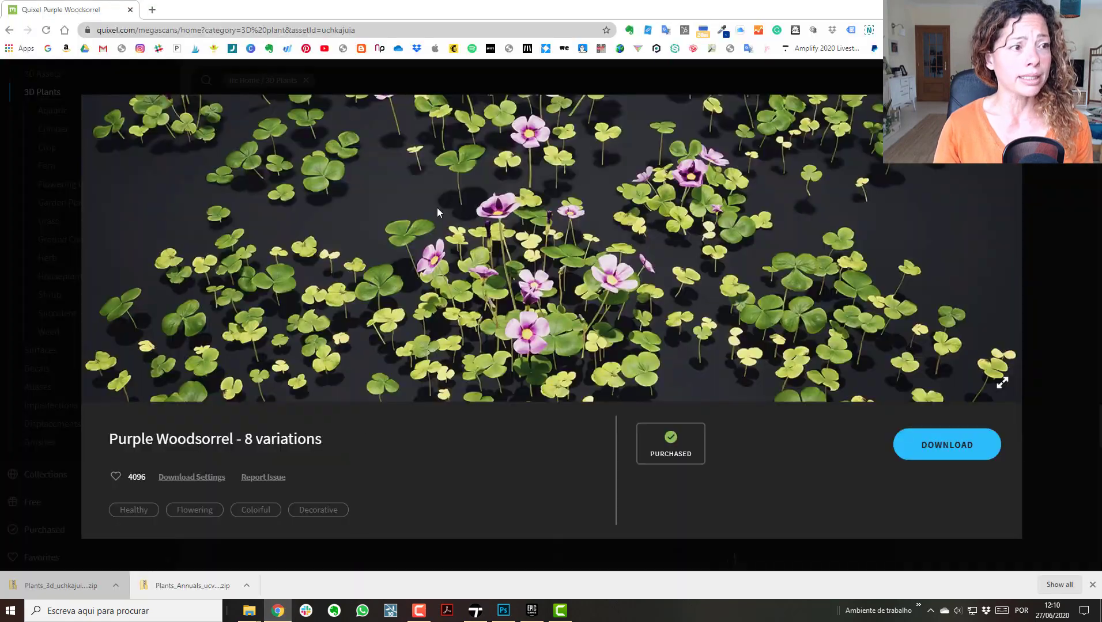
left_click(82, 199)
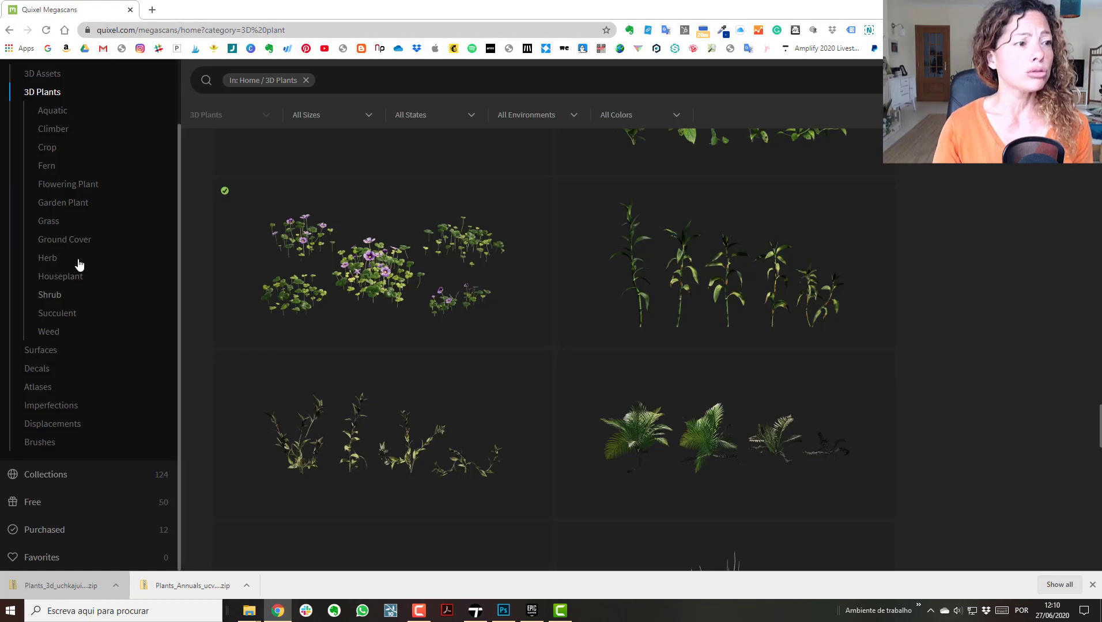
scroll(76, 263, "up", 2)
scroll(461, 193, "up", 2)
scroll(461, 193, "up", 3)
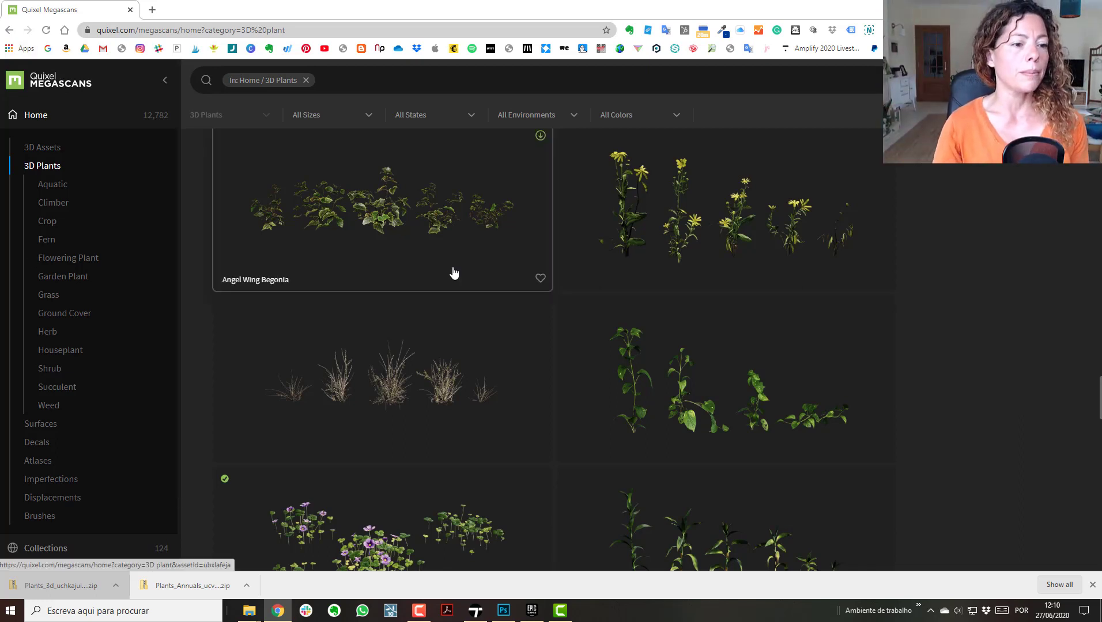
scroll(812, 320, "down", 2)
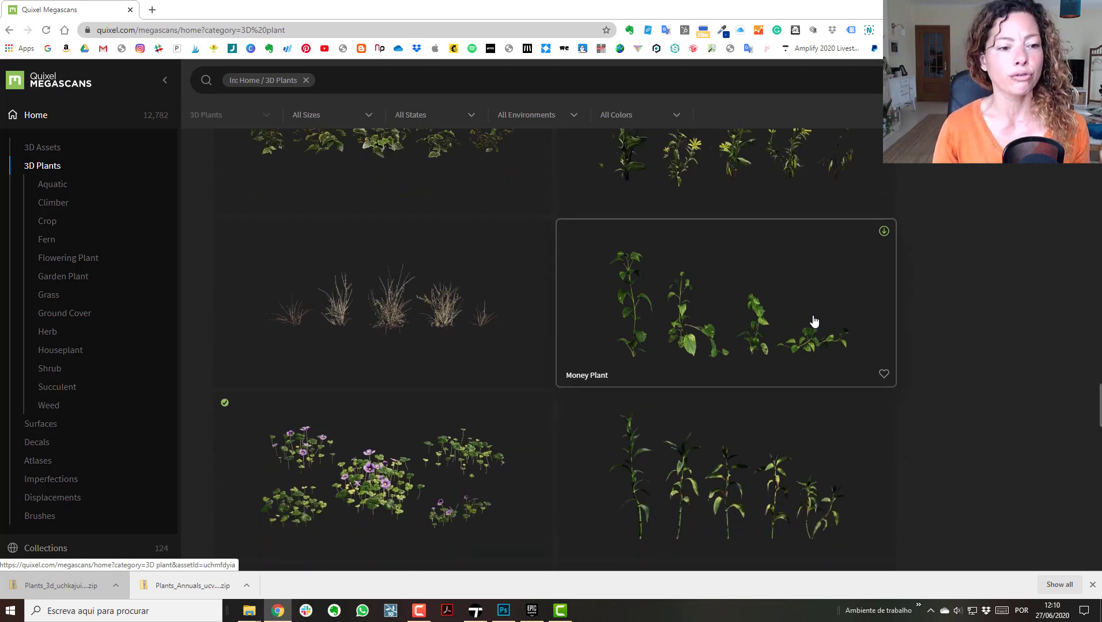
scroll(814, 321, "up", 6)
scroll(812, 320, "up", 3)
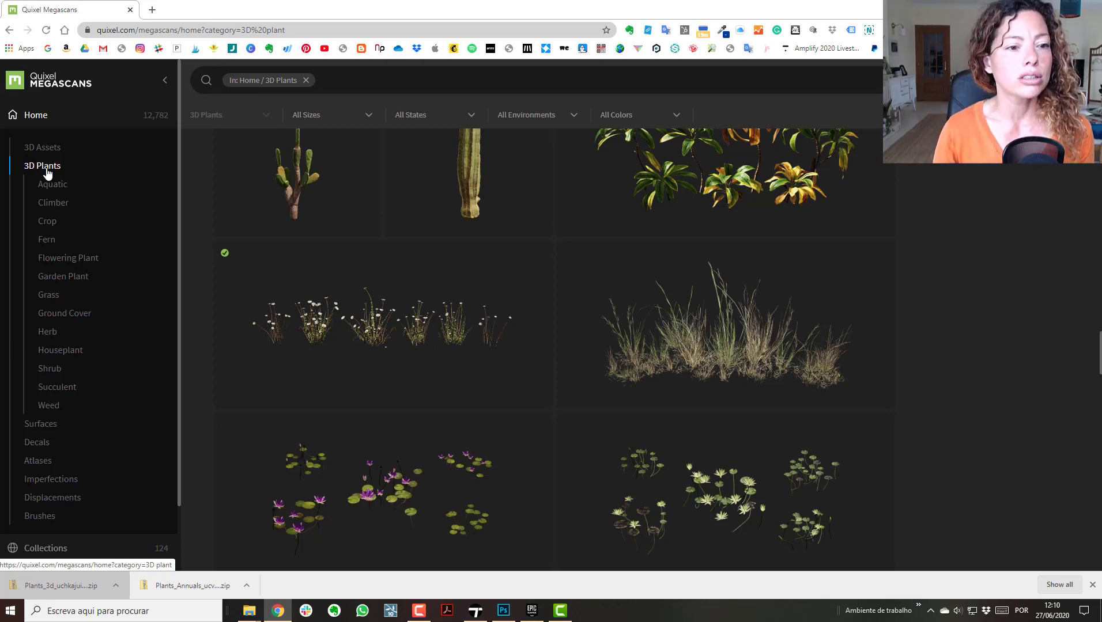
Step: Open the White Everlasting asset and review its download settings, including the resolution options
left_click(362, 324)
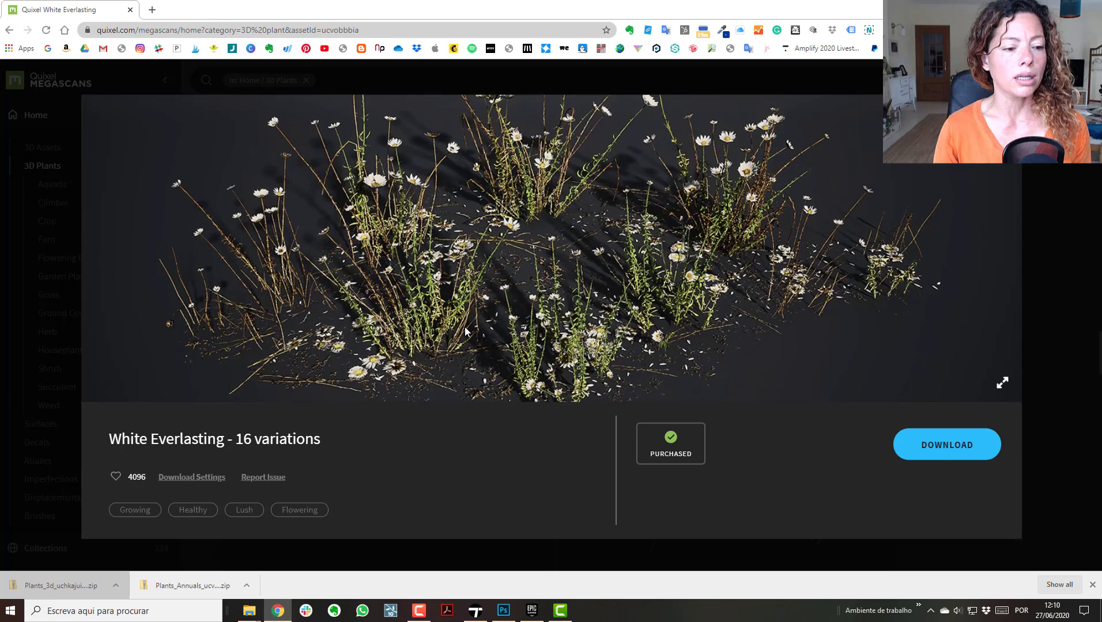
left_click(204, 479)
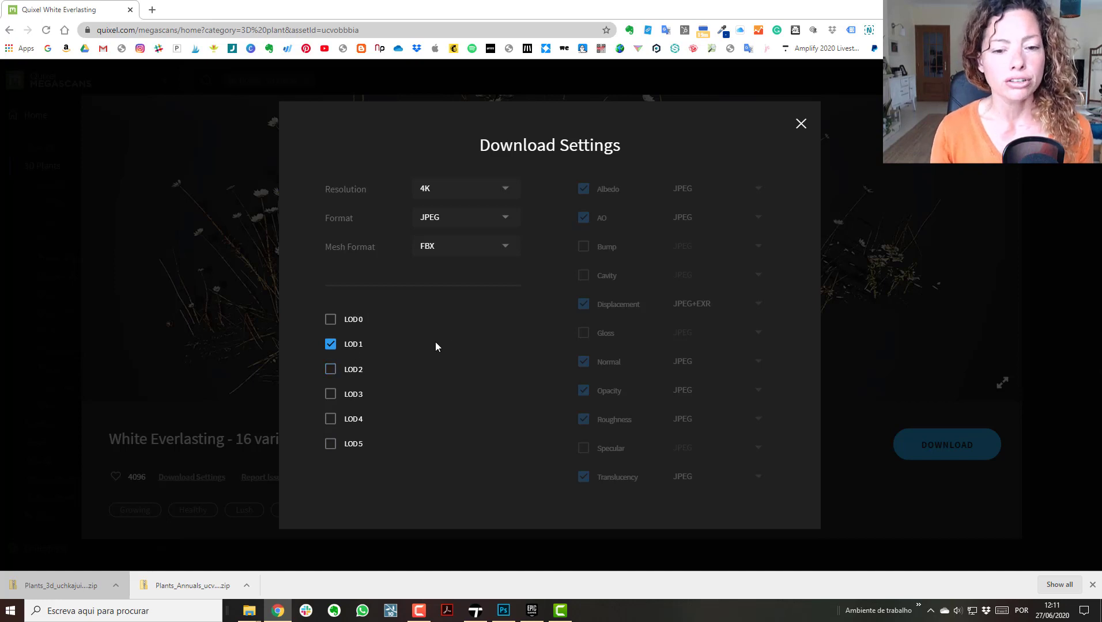
left_click(450, 192)
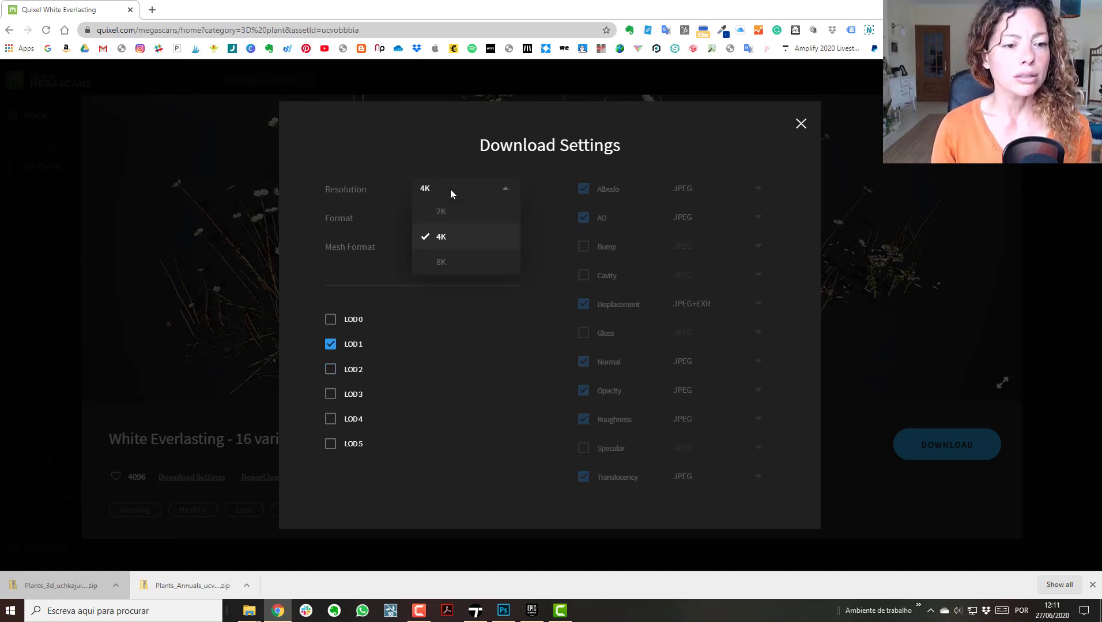
left_click(480, 335)
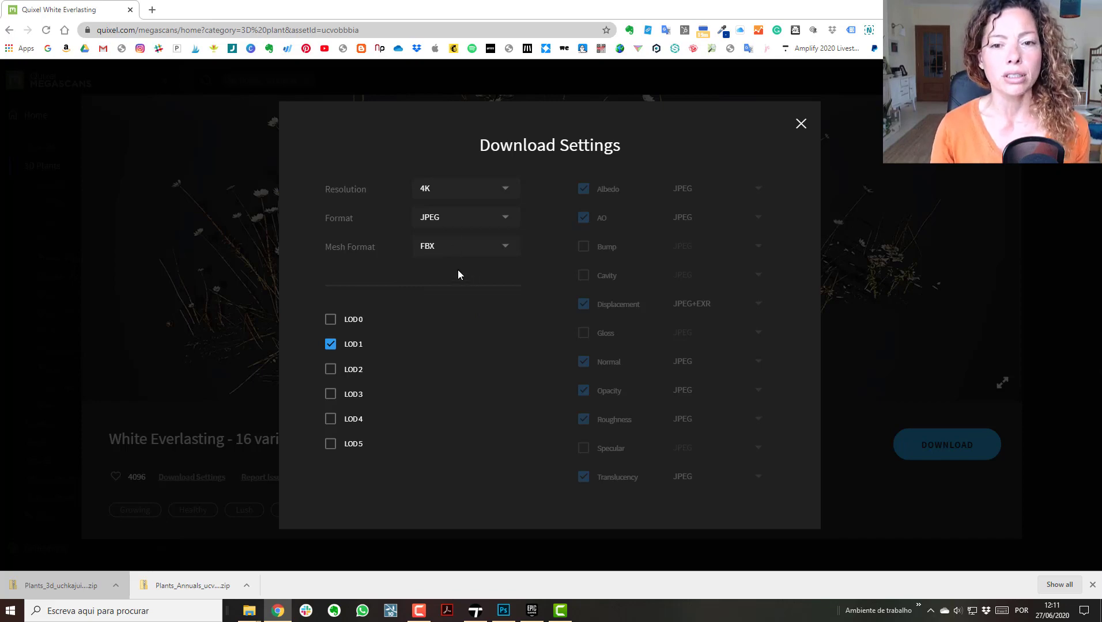
left_click(801, 124)
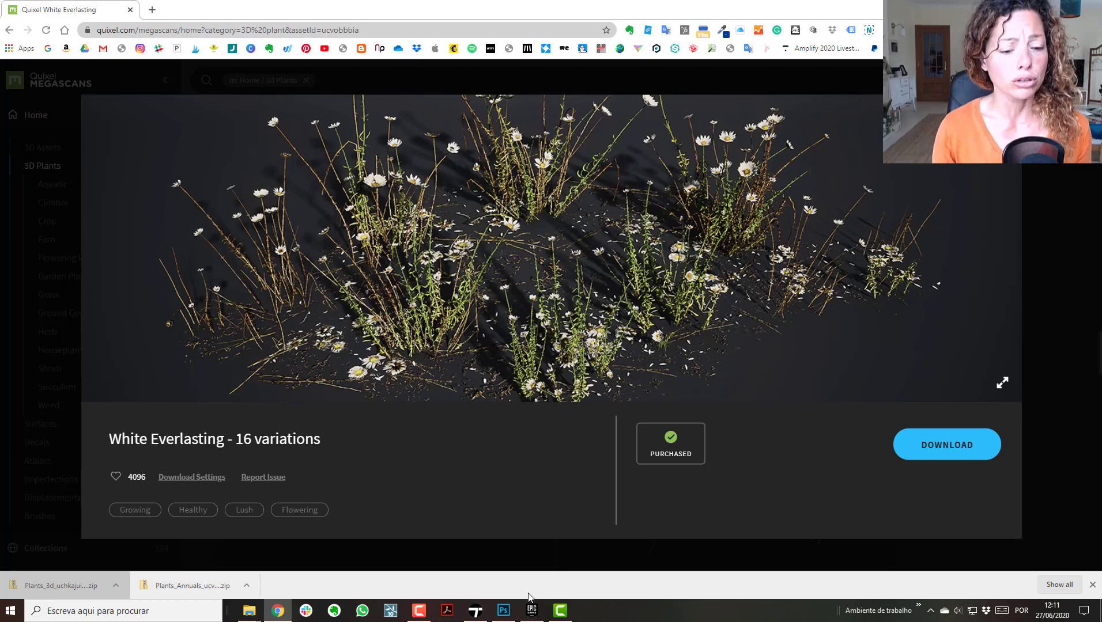
Step: Switch to Twinmotion and import the Var4_LOD1.fbx plant geometry onto the lawn beside the paved terrace
left_click(472, 609)
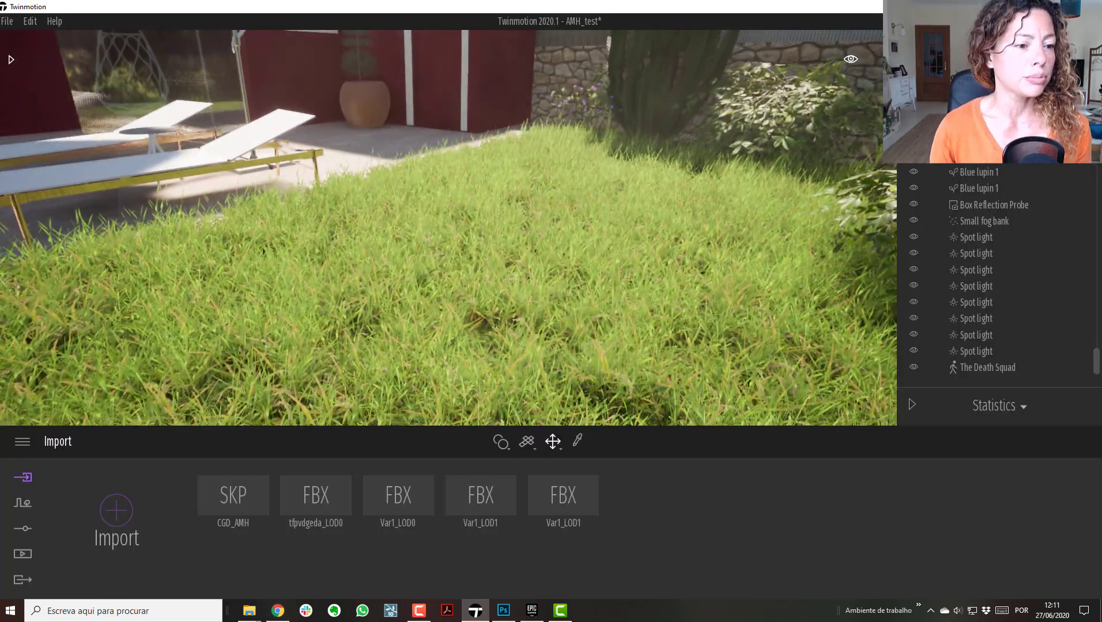
right_click_drag(448, 228, 201, 115)
key("w")
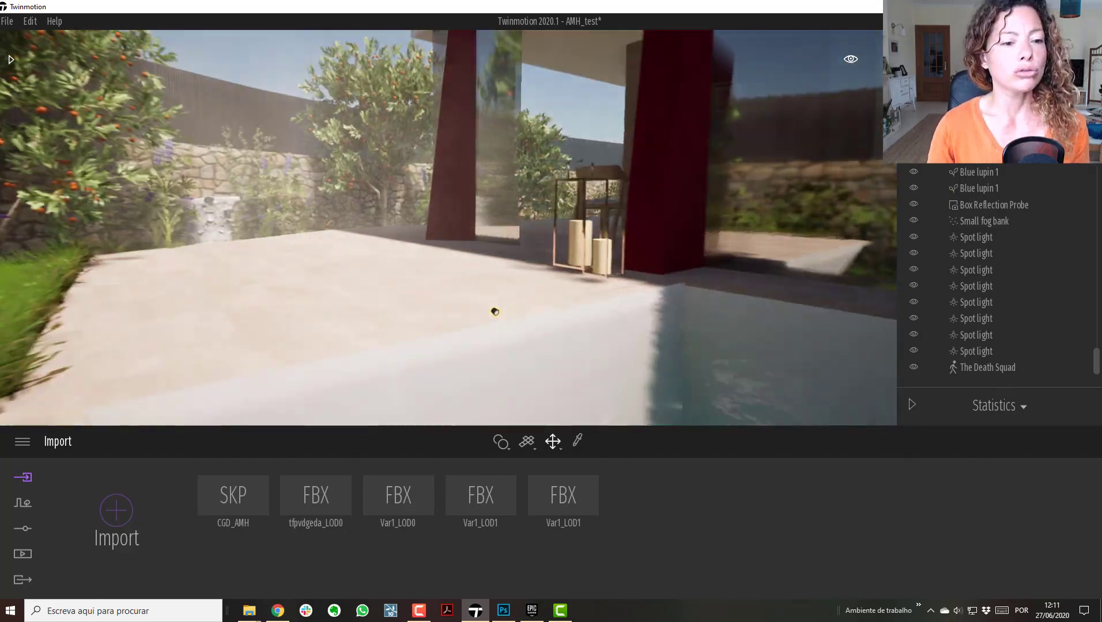
key("s")
right_click_drag(449, 228, 236, 317)
key("w")
key("s")
key("w")
right_click_drag(426, 291, 502, 300)
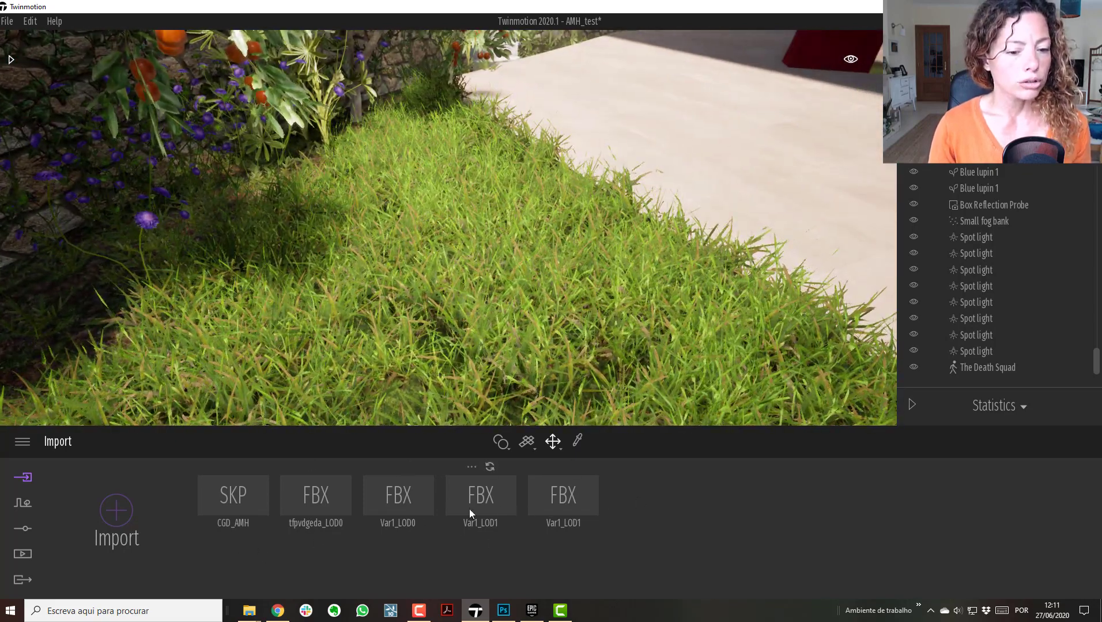
left_click(117, 510)
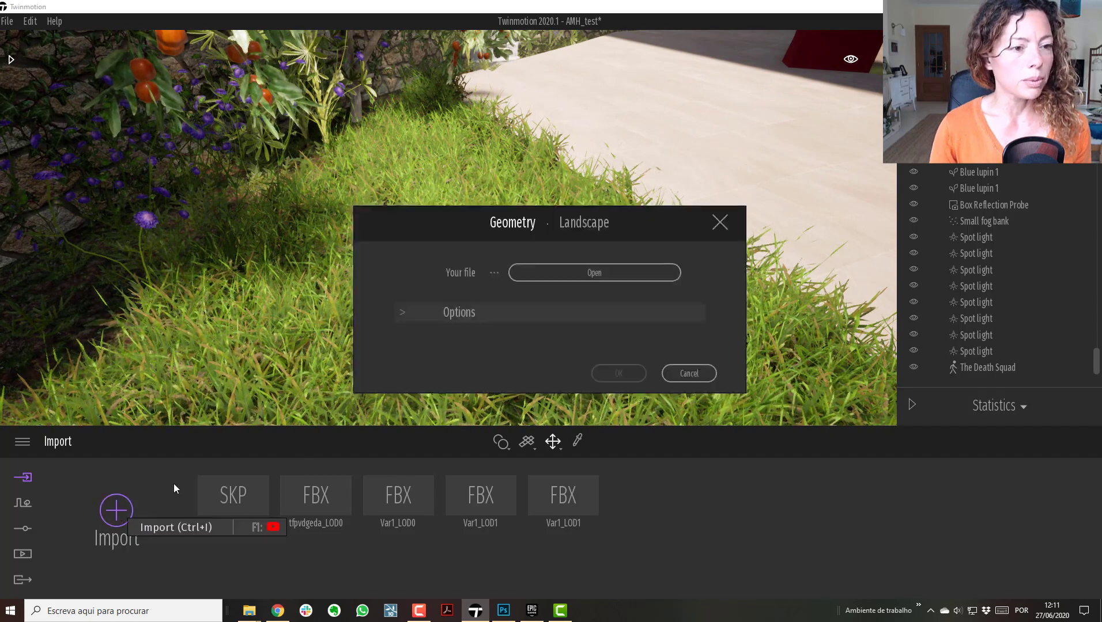
left_click(594, 273)
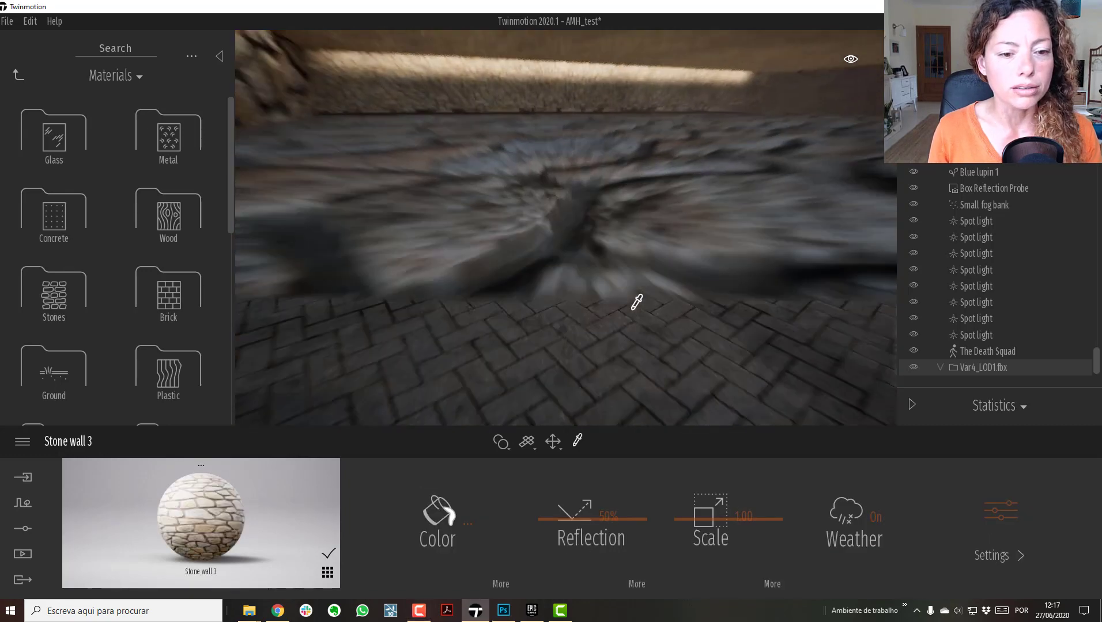
Step: Load uckqbdria_4K_Albedo from the Plants_Annuals_ucvobbbia_4K_3dplant_ms folder as the colour texture of the imported plant's lambert1 material
scroll(632, 310, "down", 5)
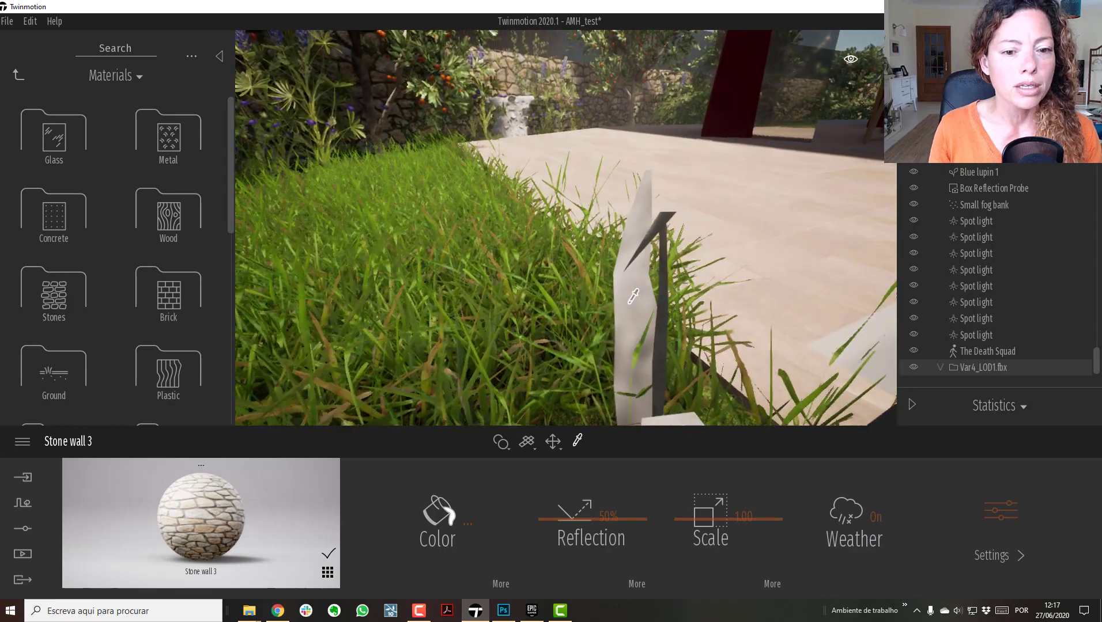
scroll(628, 304, "down", 3)
scroll(628, 304, "up", 3)
scroll(628, 304, "down", 2)
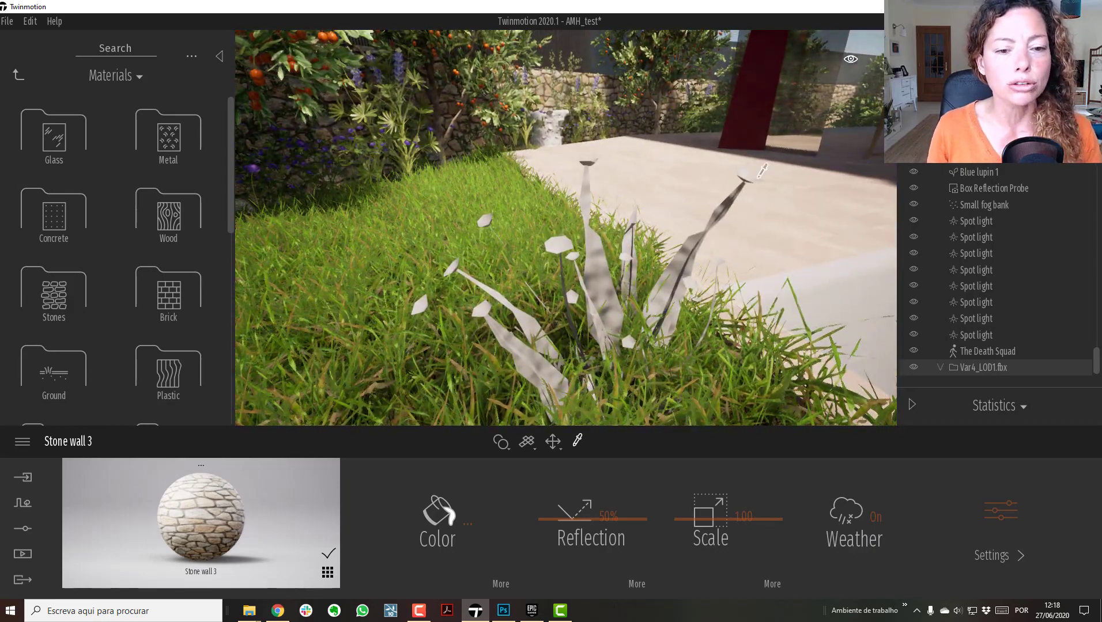
left_click(606, 274)
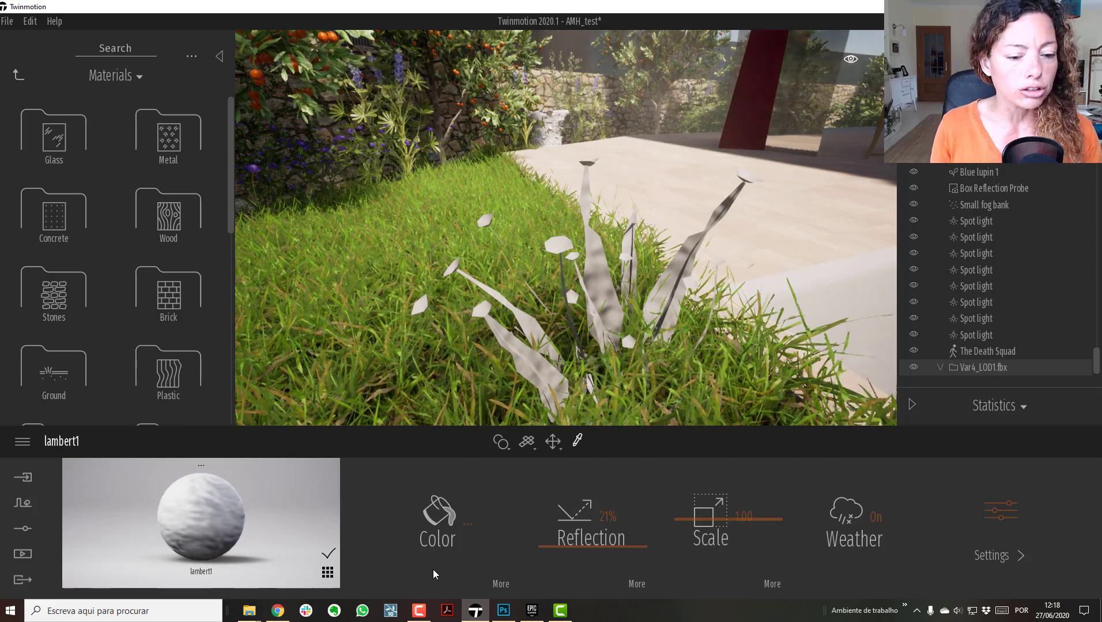
left_click(501, 584)
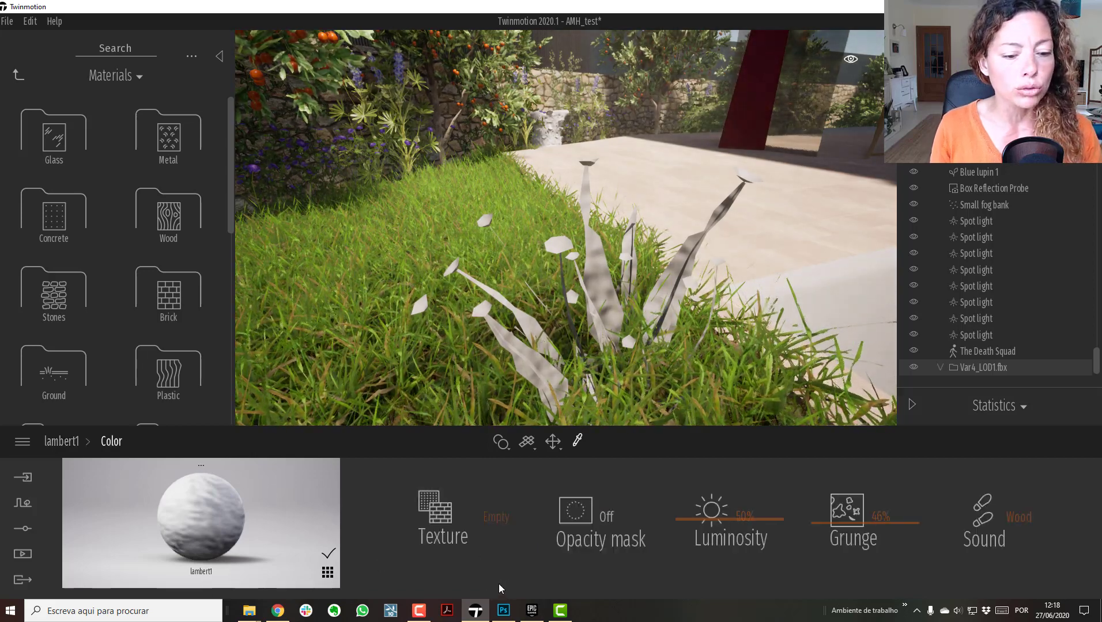
left_click(439, 516)
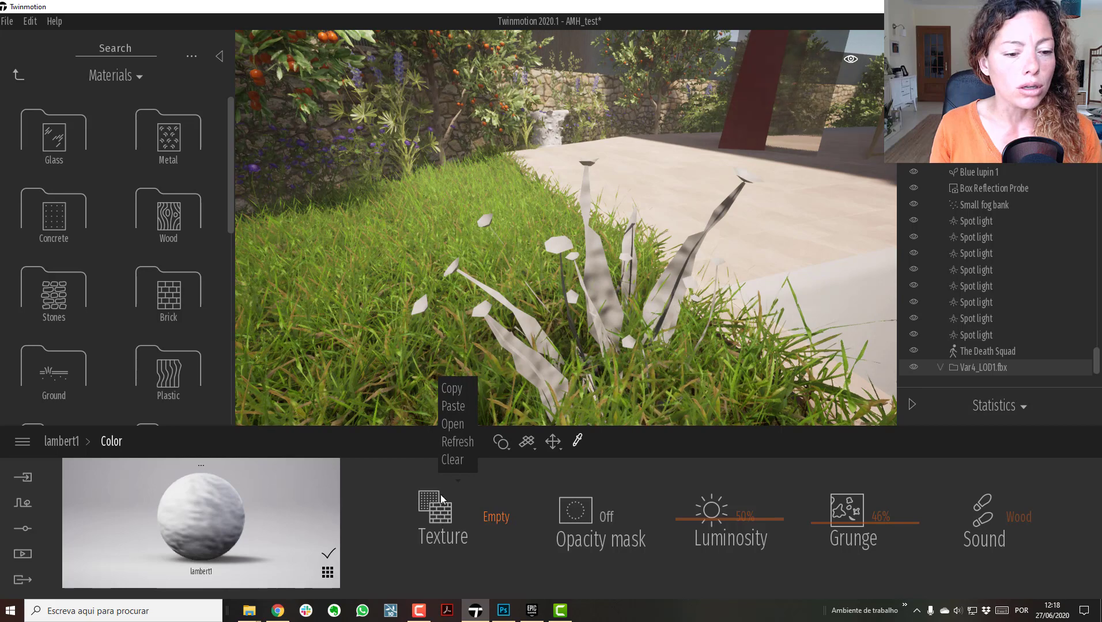
left_click(453, 424)
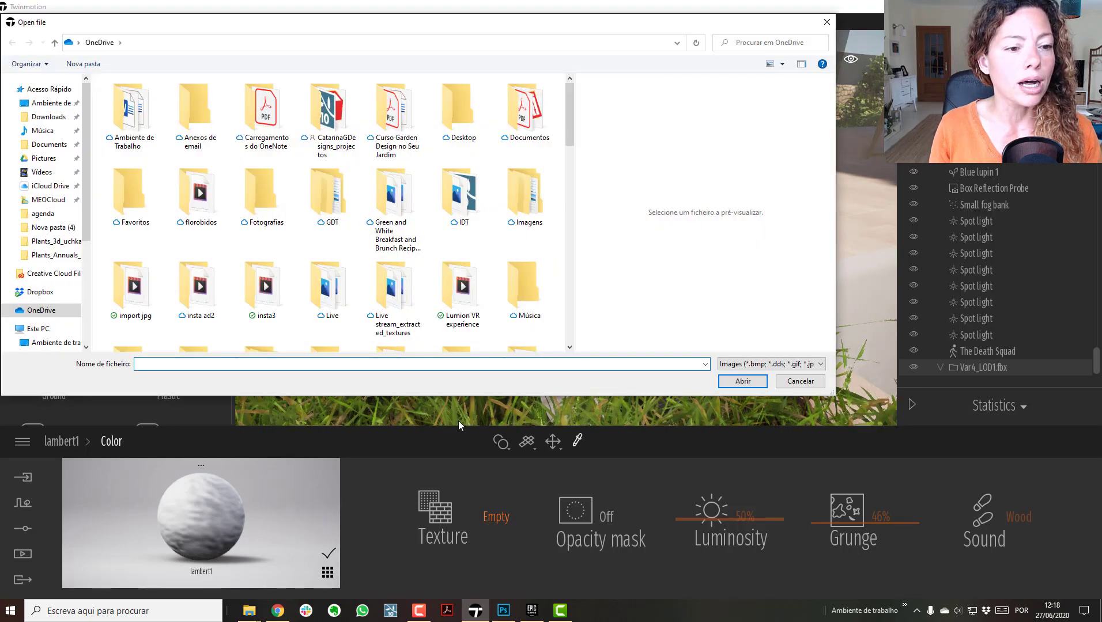
left_click(54, 254)
left_click(187, 119)
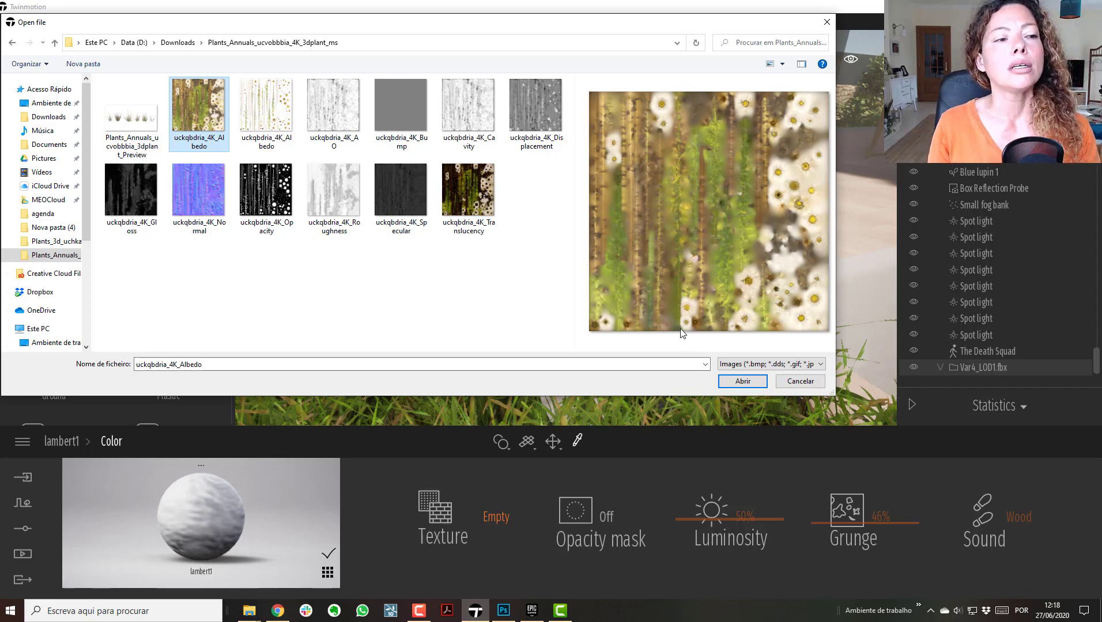
left_click(742, 381)
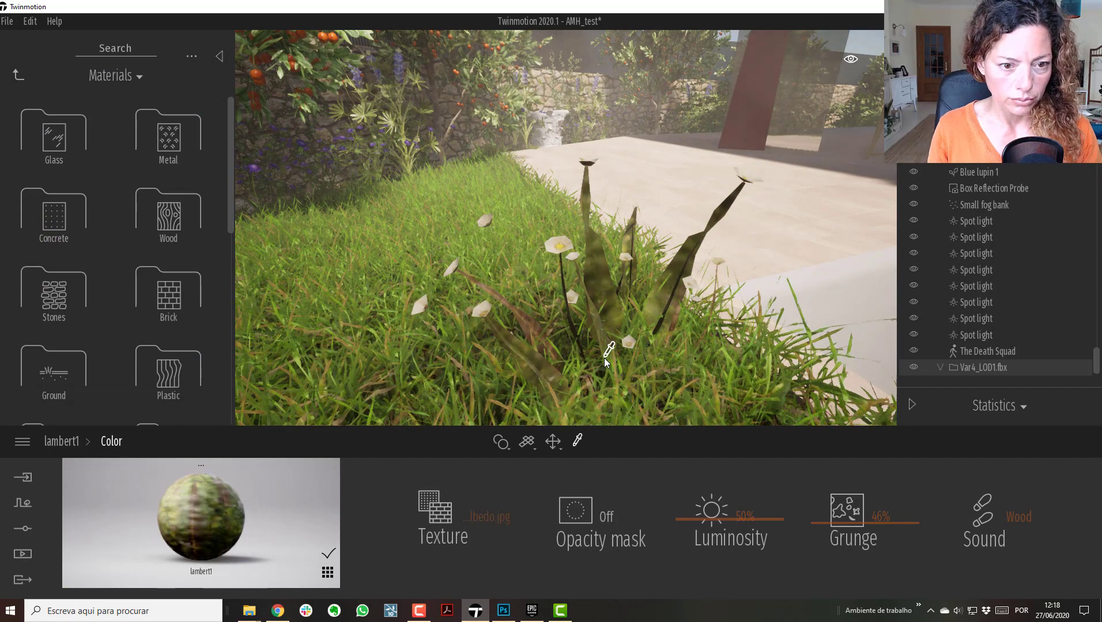
Step: Turn on the opacity mask for the lambert1 material and inspect the plant's stems and flowers up close
left_click(576, 511)
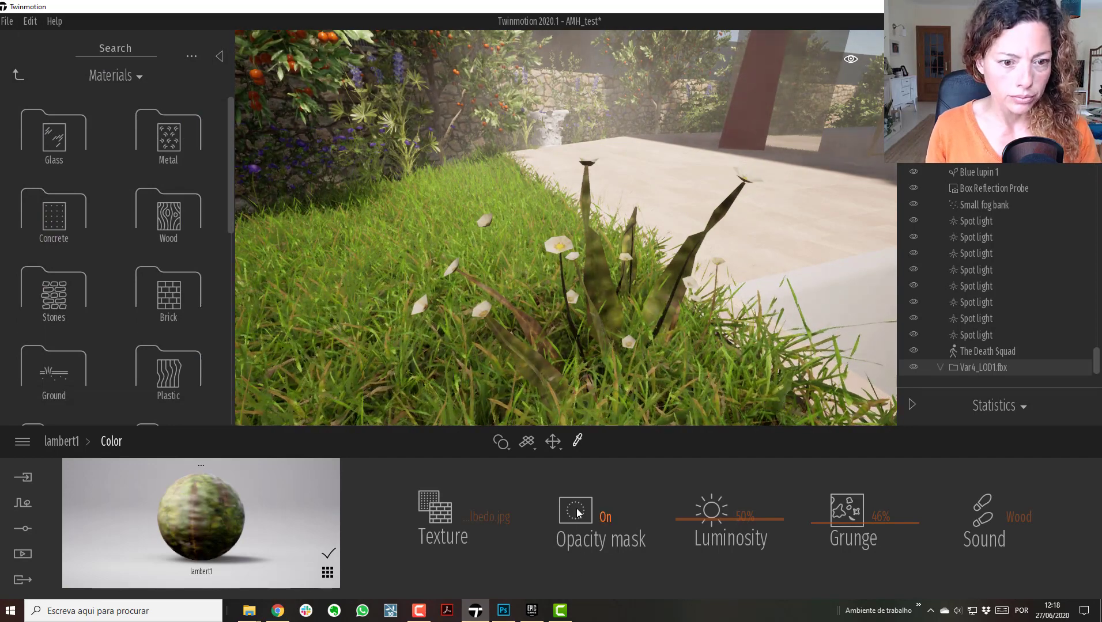
scroll(671, 321, "up", 3)
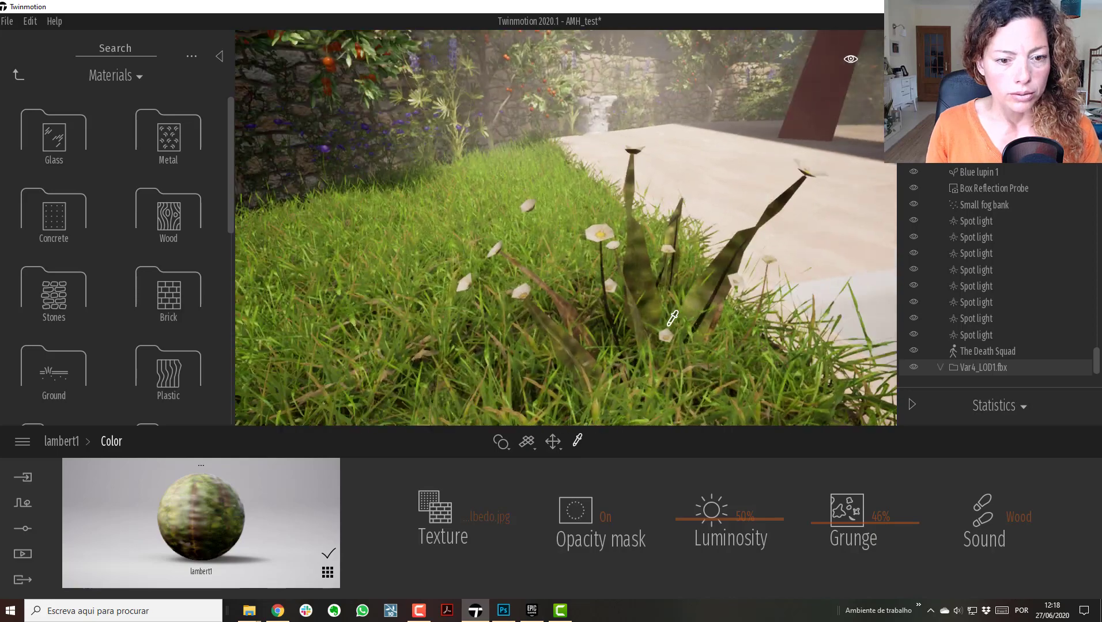
scroll(671, 319, "down", 3)
scroll(672, 319, "down", 3)
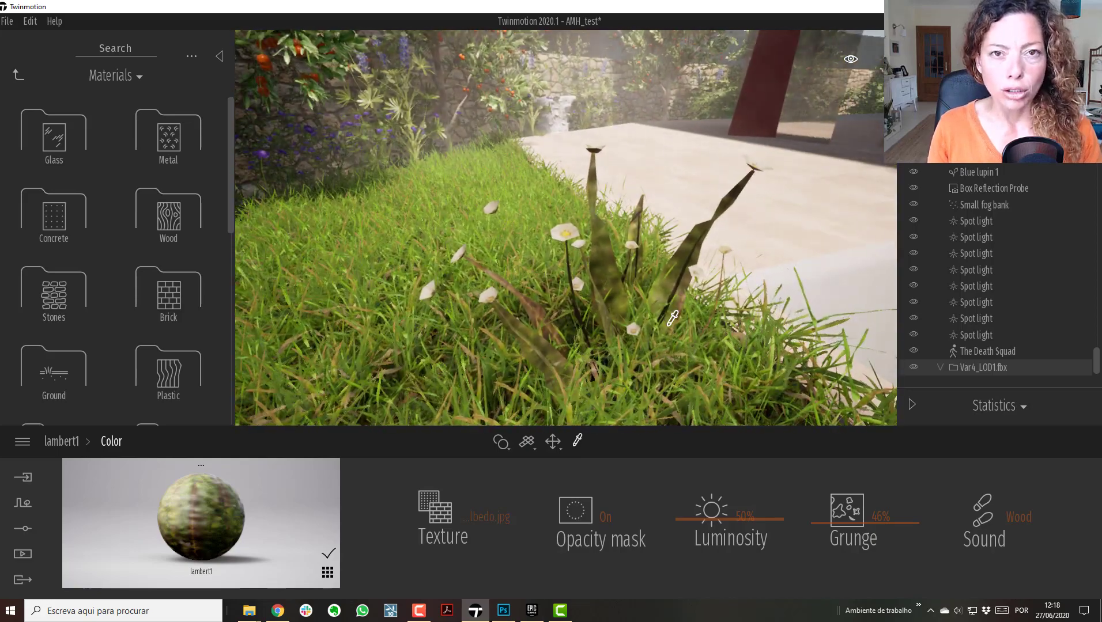
scroll(672, 318, "up", 3)
scroll(672, 318, "down", 3)
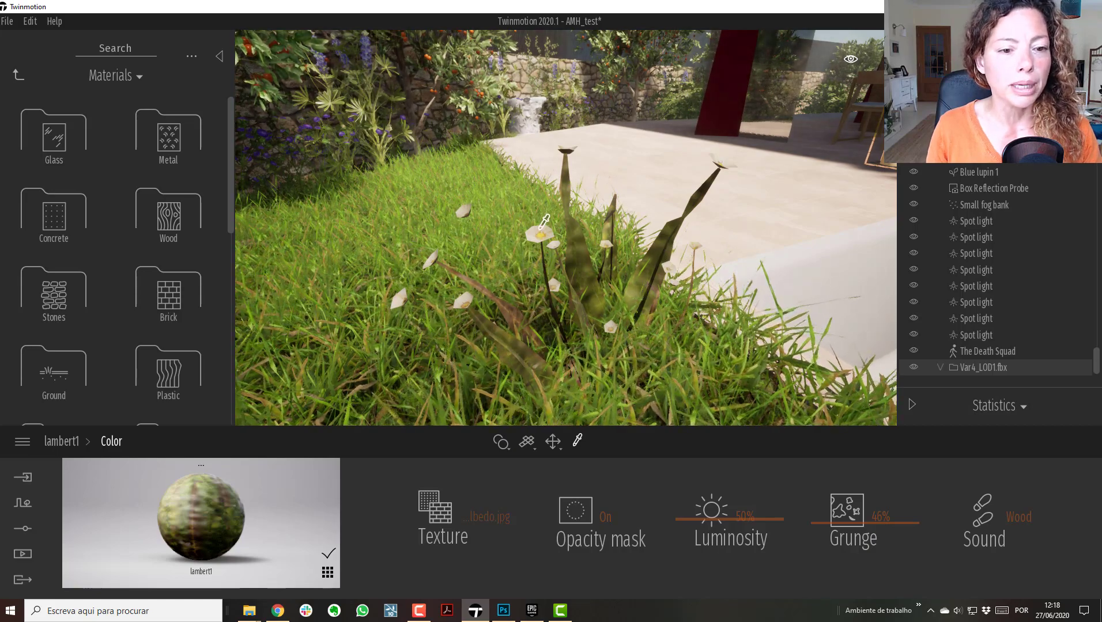
scroll(542, 234, "up", 3)
right_click_drag(541, 233, 518, 265)
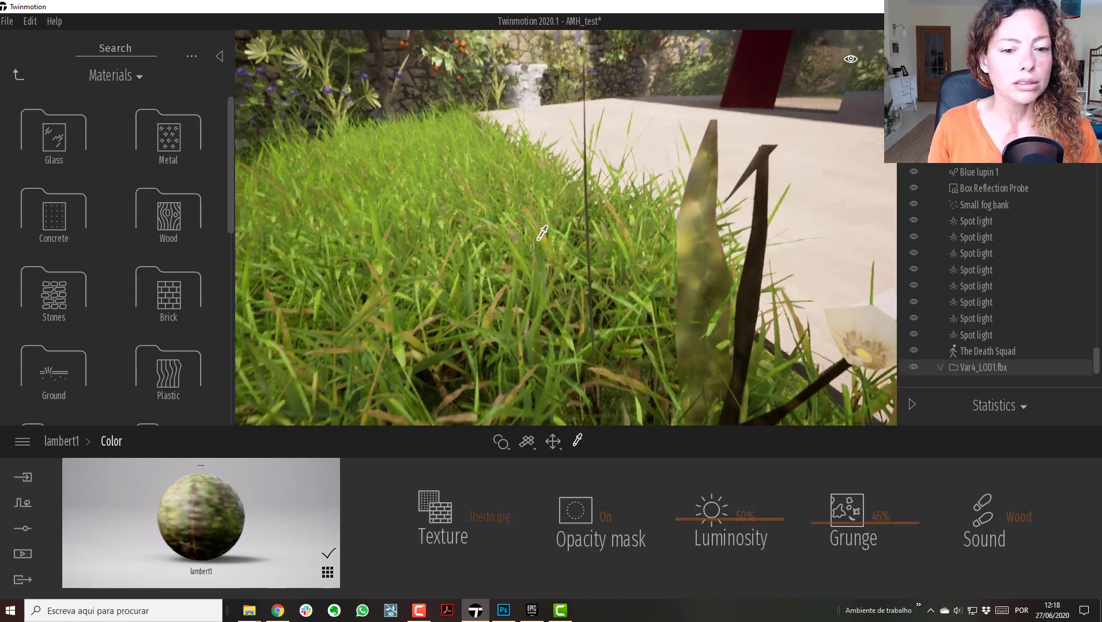
scroll(542, 233, "down", 3)
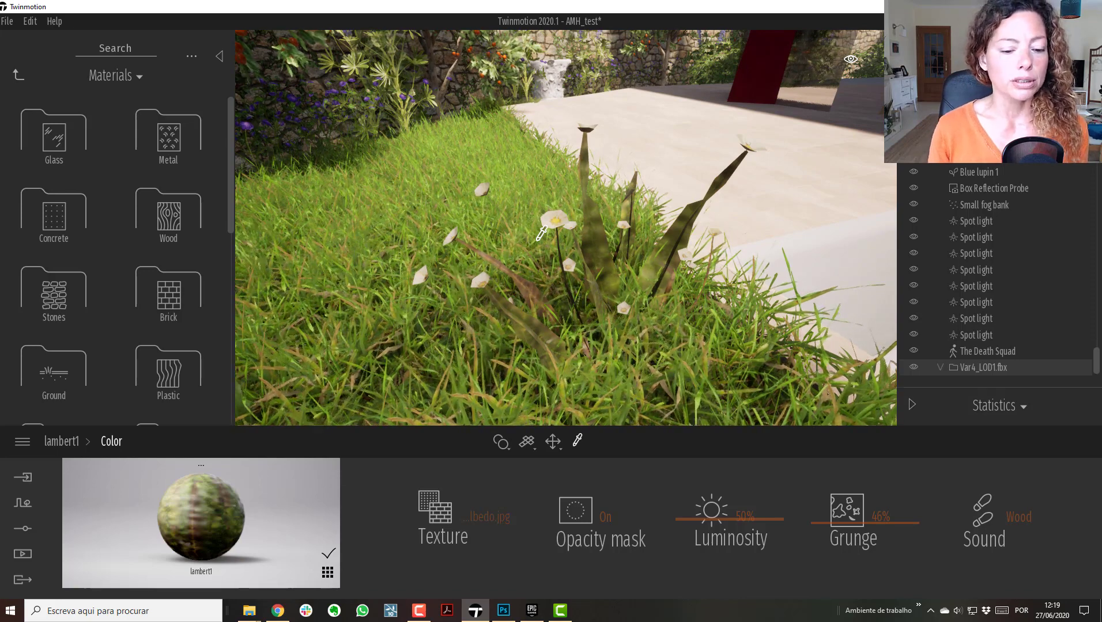
Step: Switch to Photoshop and place the uckqbdria_4K_Opacity image from the downloaded plant folder as a layer over the albedo image
left_click(503, 611)
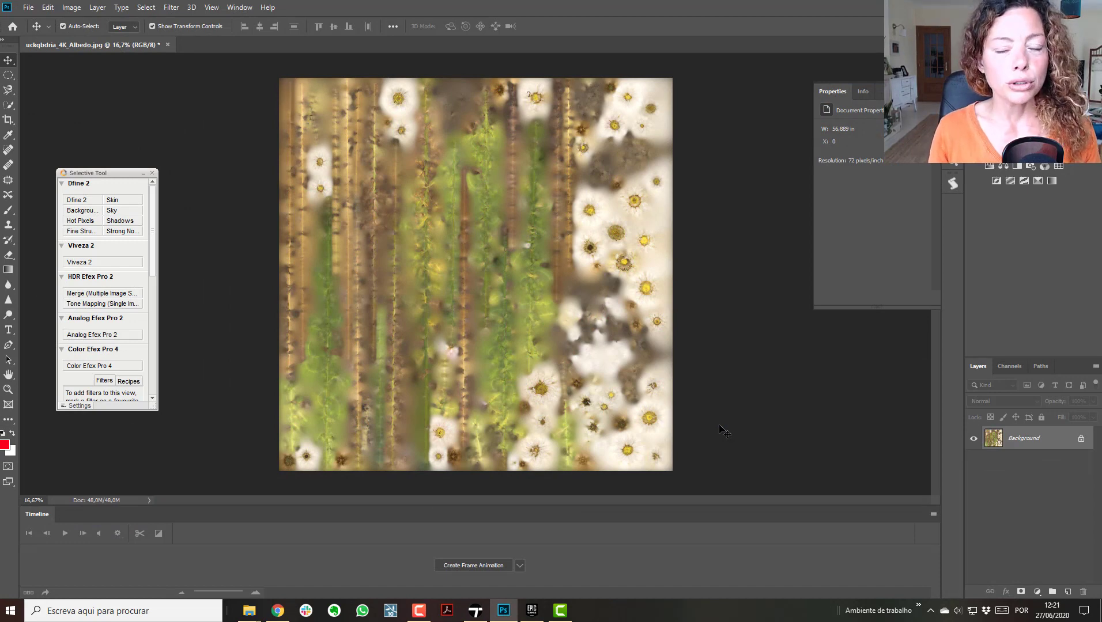
key("alt+Tab")
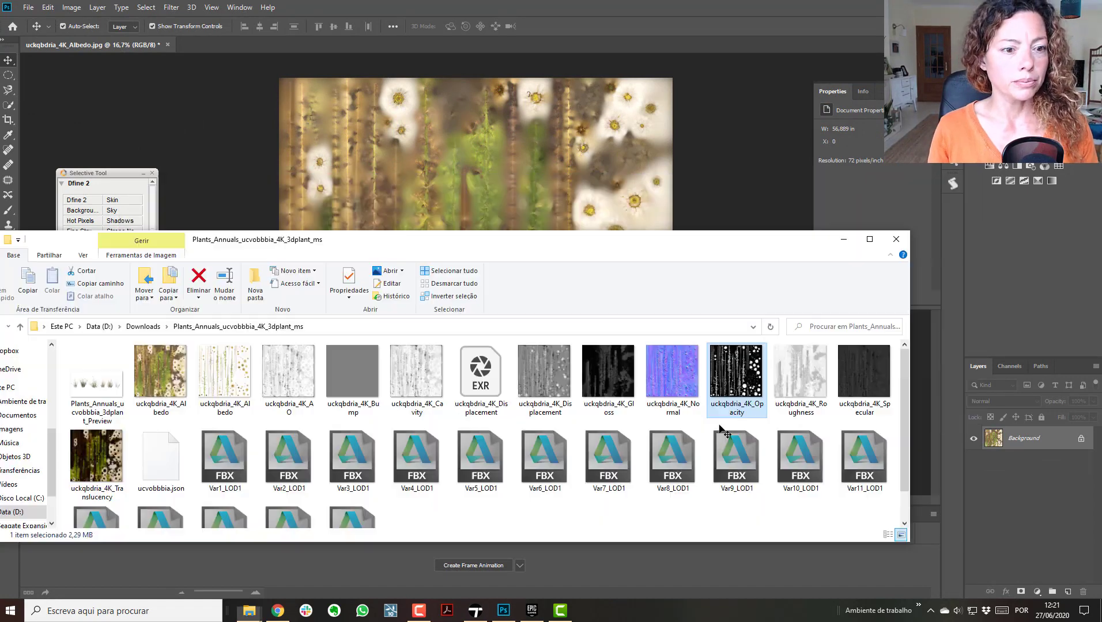
left_click_drag(741, 381, 451, 208)
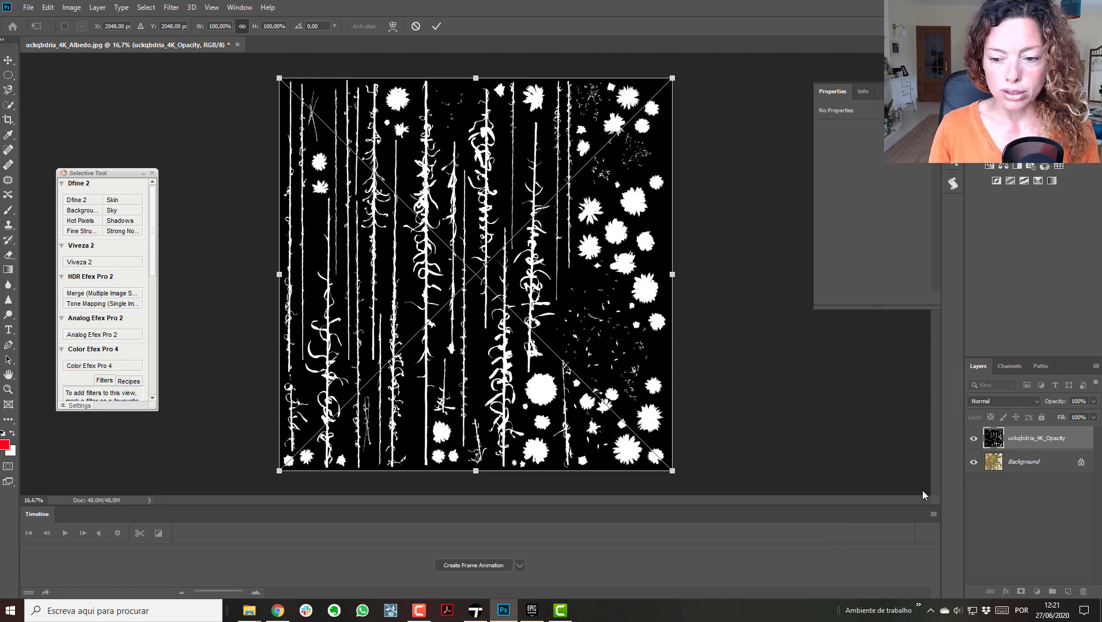
key("Return")
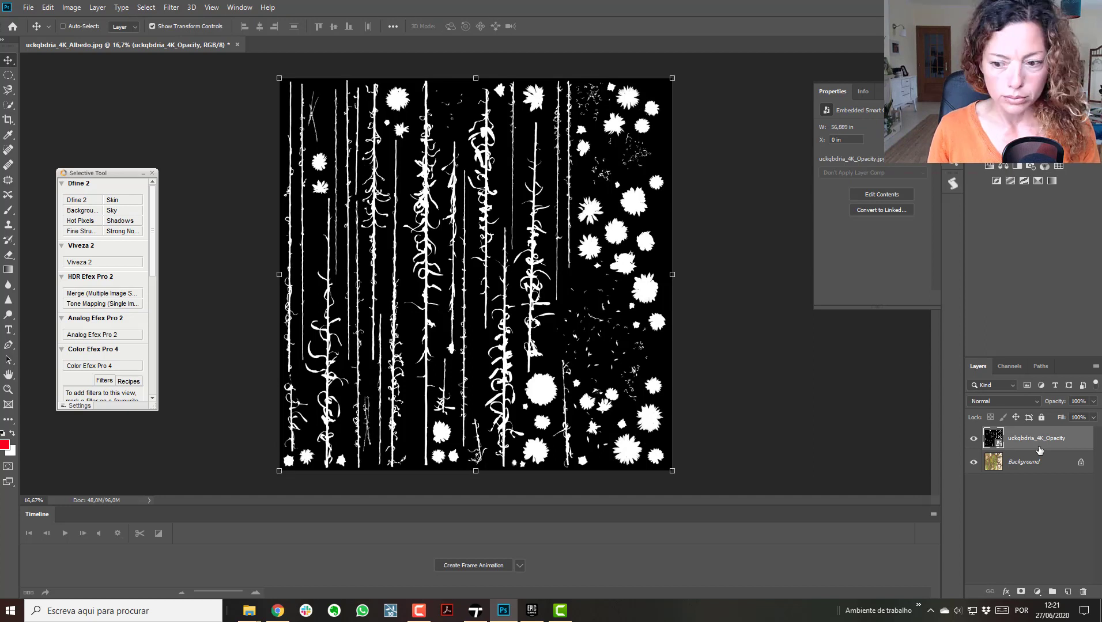
Step: Copy the entire uckqbdria_4K_Opacity image and hide its layer
key("ctrl+a")
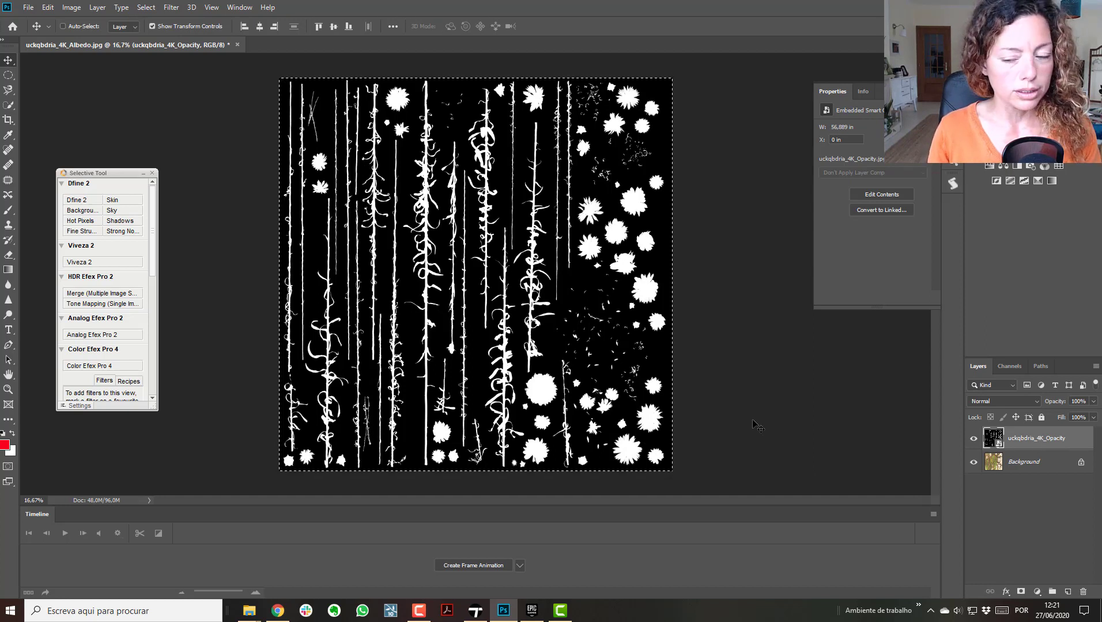
left_click(1015, 487)
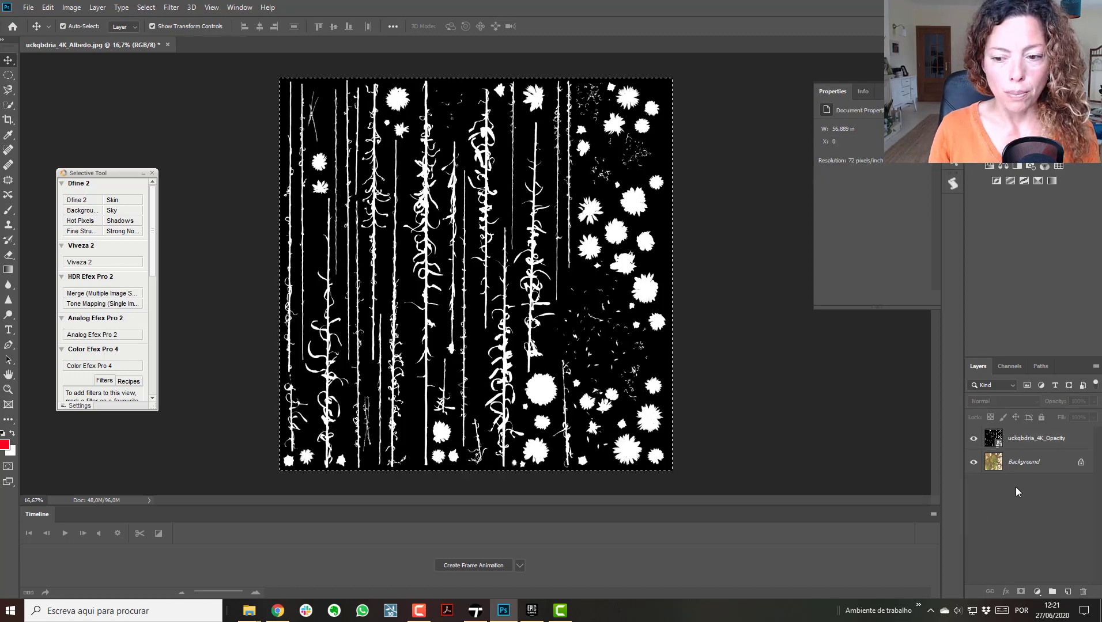
left_click(974, 440)
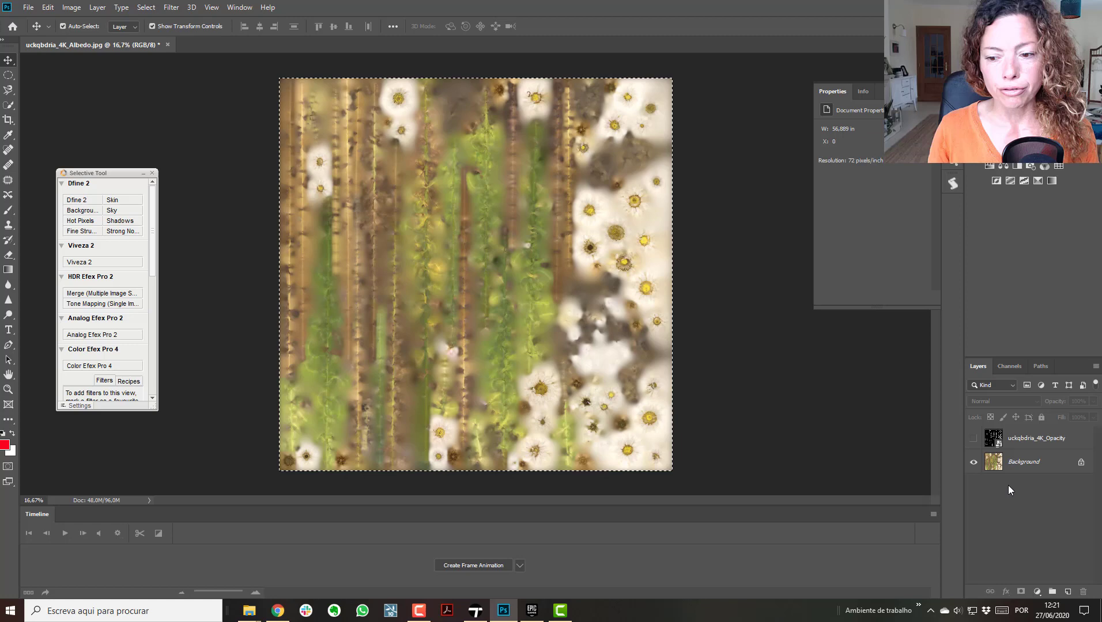
Step: Add a layer mask to the albedo Background layer and paste the copied opacity image into that mask
left_click(1044, 470)
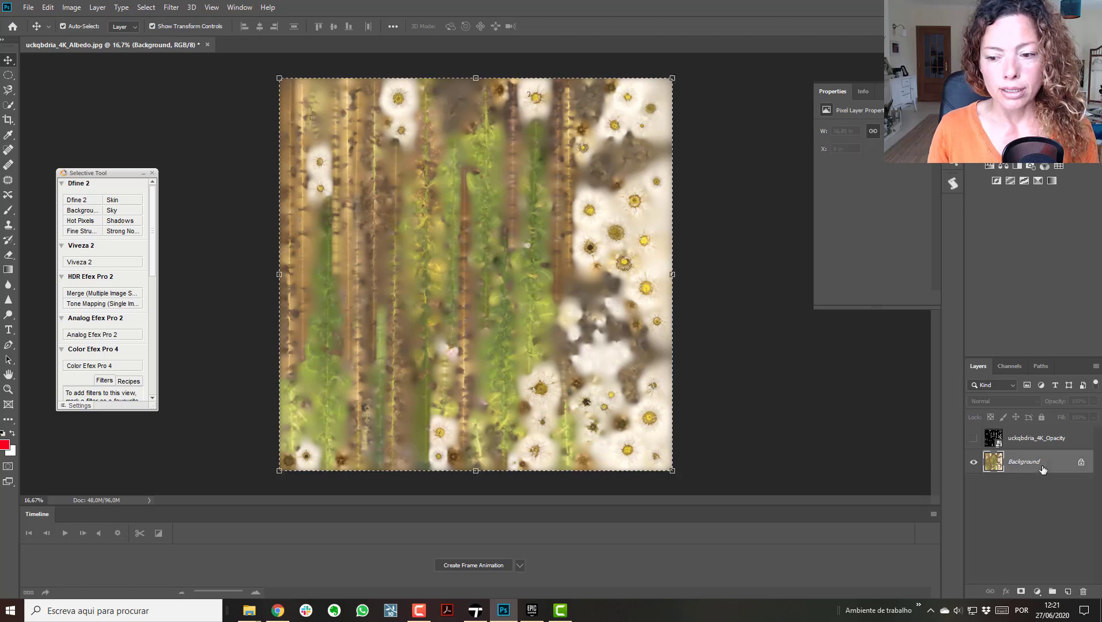
left_click(1020, 592)
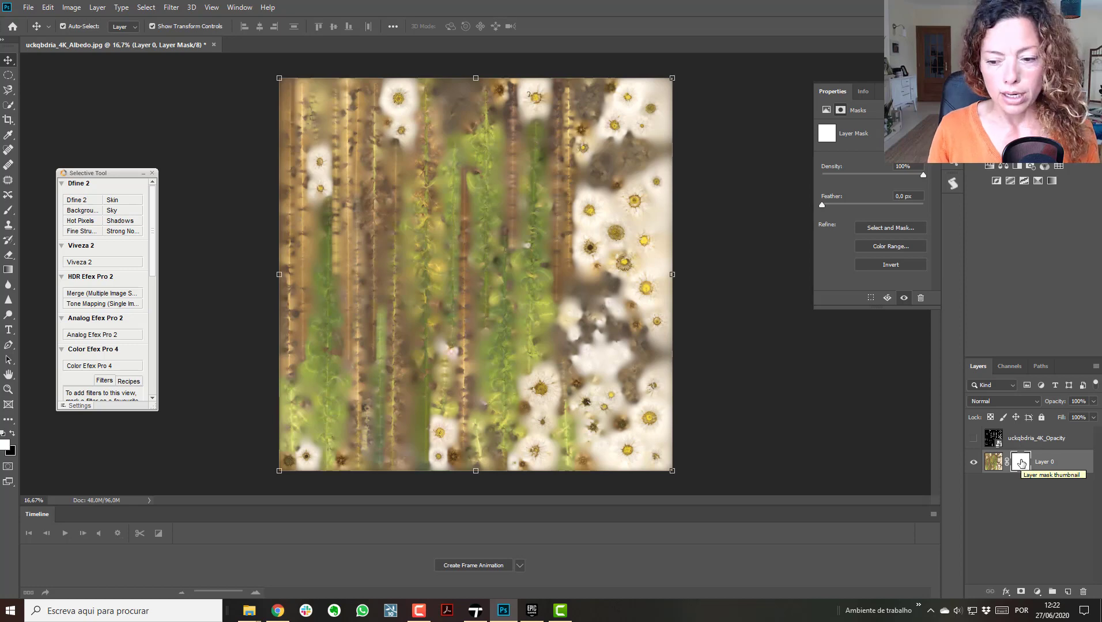
left_click(1020, 462, "alt")
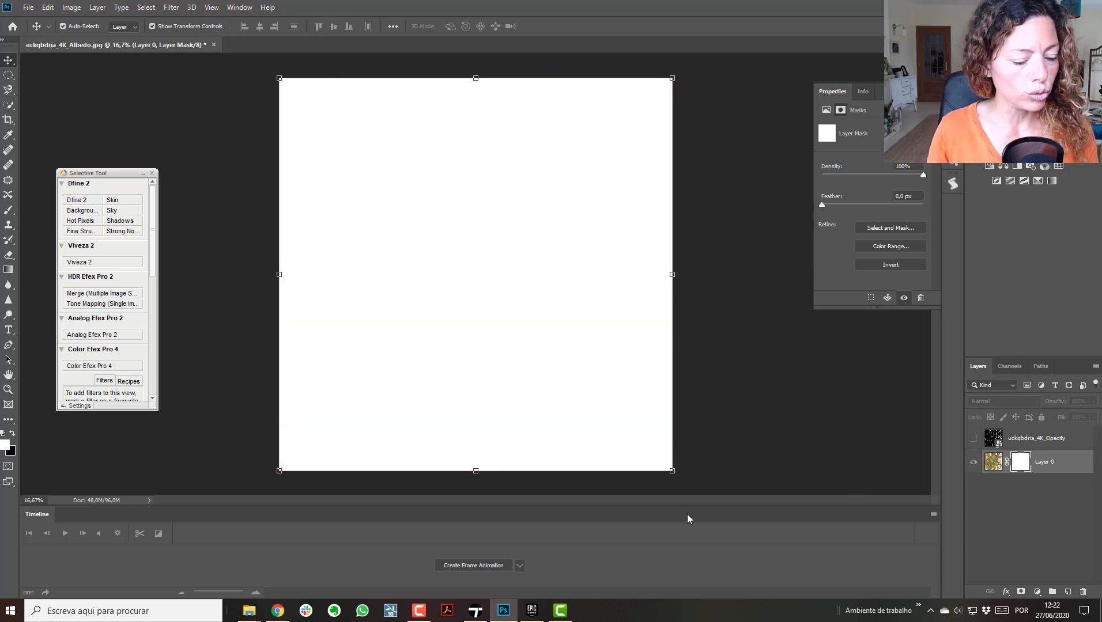
key("ctrl+v")
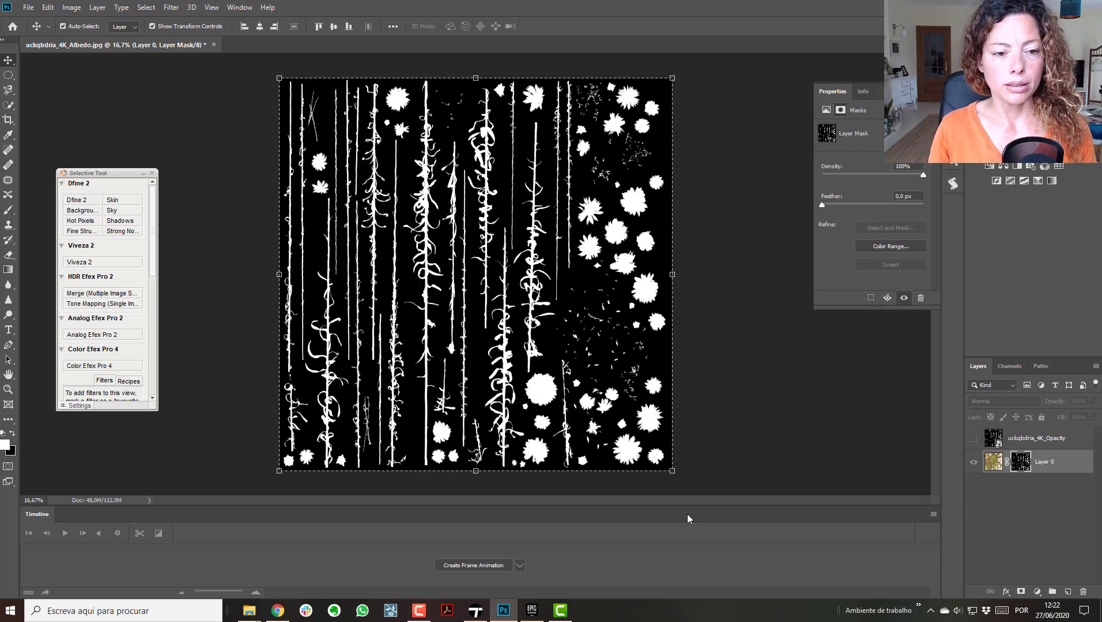
left_click(813, 451)
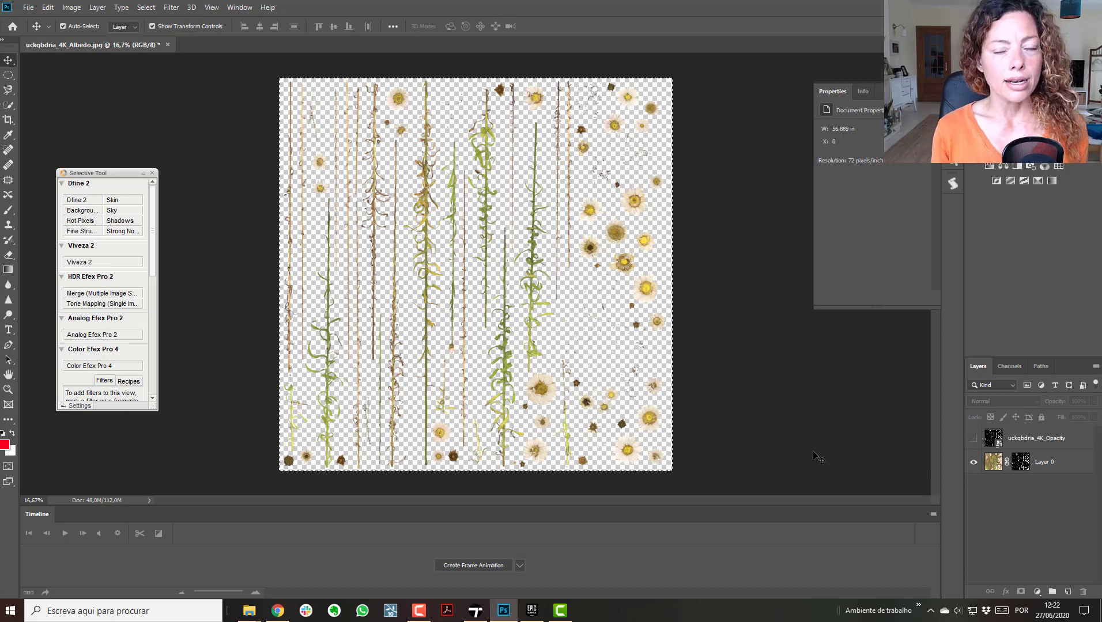
Step: Switch to Twinmotion and replace lambert1's colour texture with the transparent uckqbdria_4K_Albedo.png from the plant folder
left_click(476, 611)
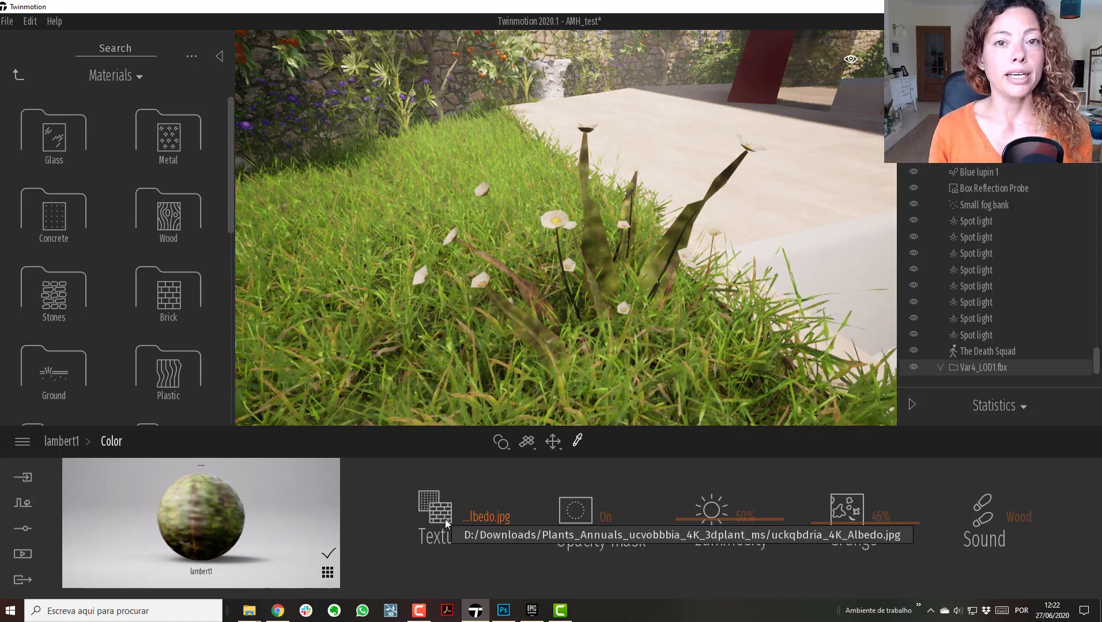
left_click(479, 516)
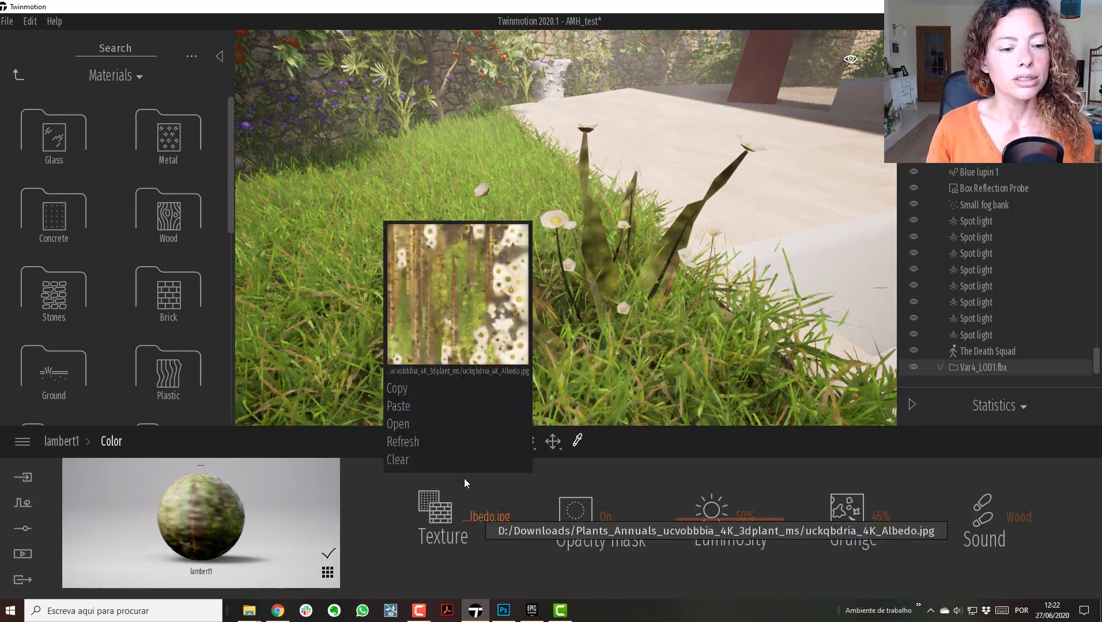
left_click(418, 424)
left_click(281, 126)
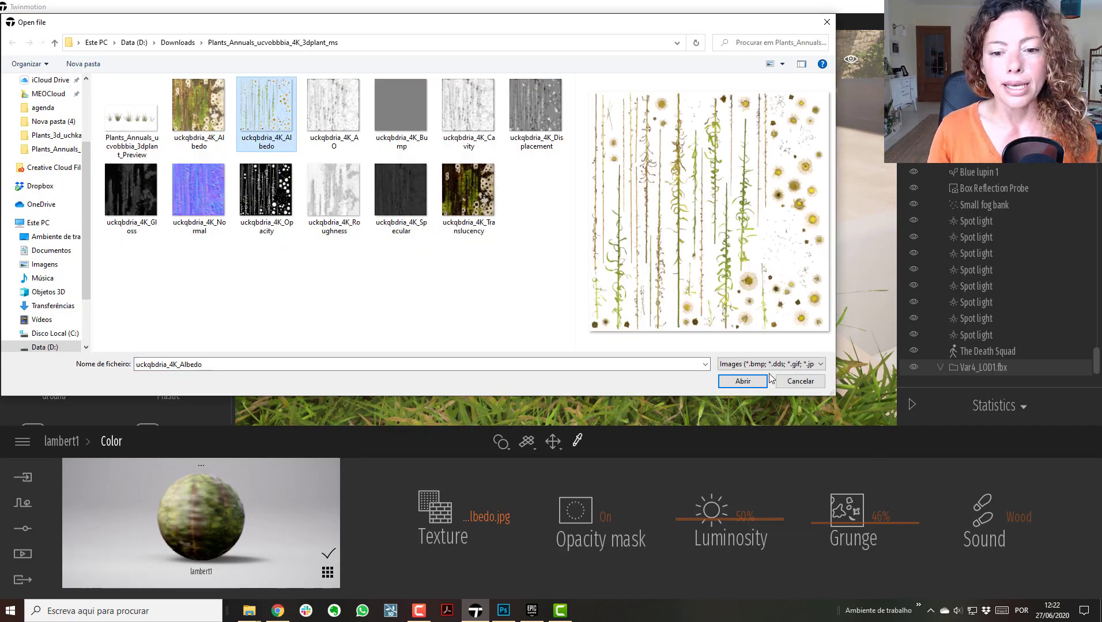
left_click(743, 381)
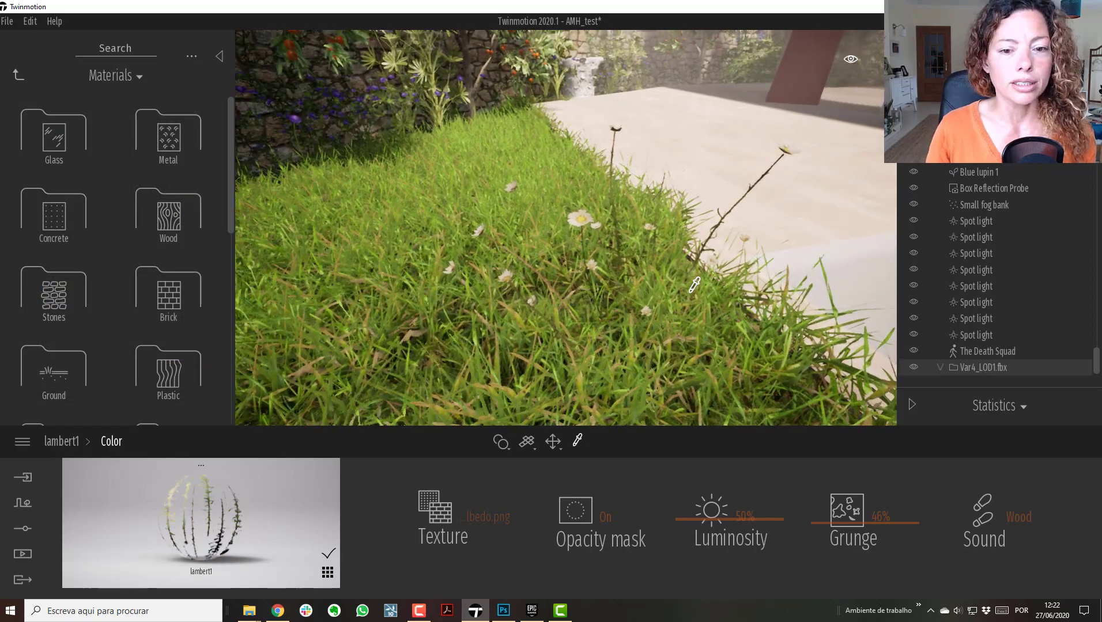
Step: Examine the retextured plant's stems and flowers on the lawn from near and farther away
scroll(695, 285, "up", 3)
scroll(695, 285, "down", 4)
scroll(694, 285, "up", 3)
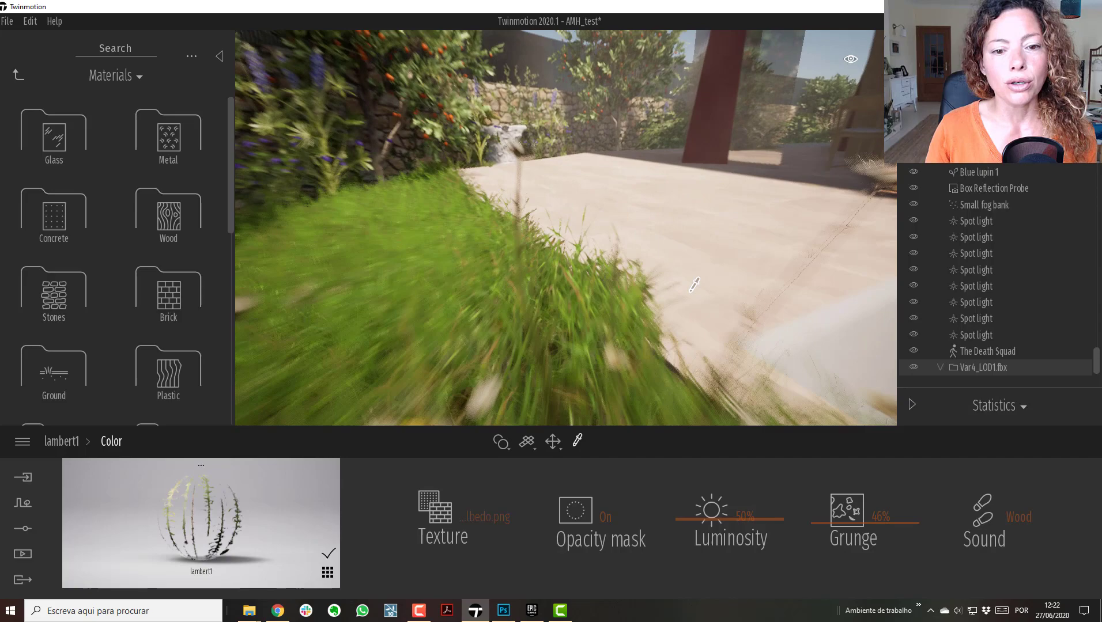
scroll(694, 286, "down", 3)
scroll(694, 286, "up", 1)
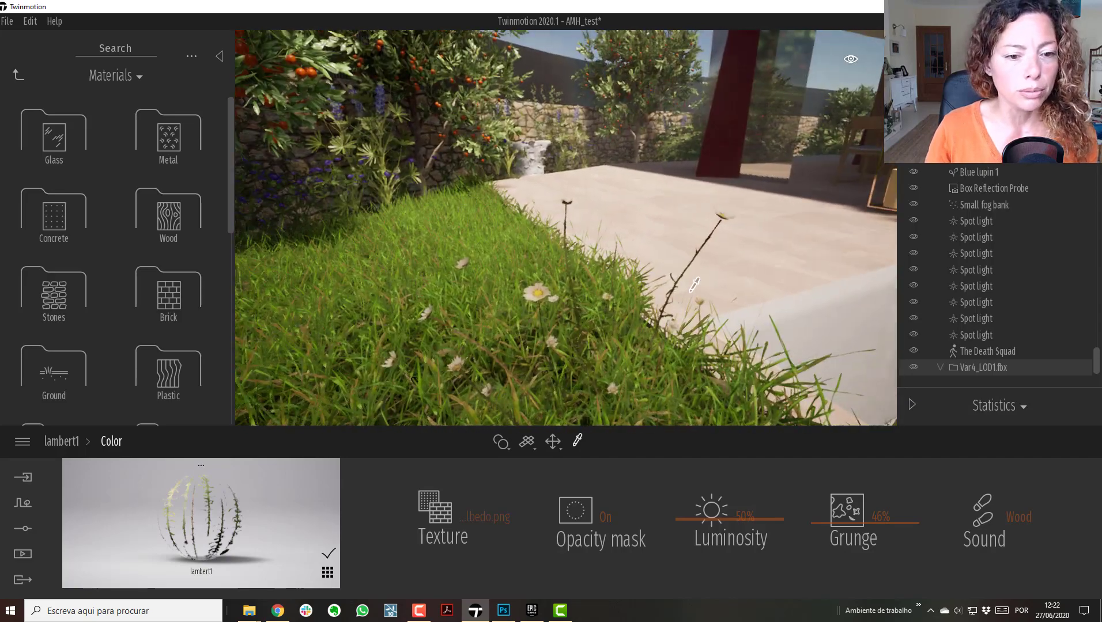
right_click_drag(695, 285, 665, 306)
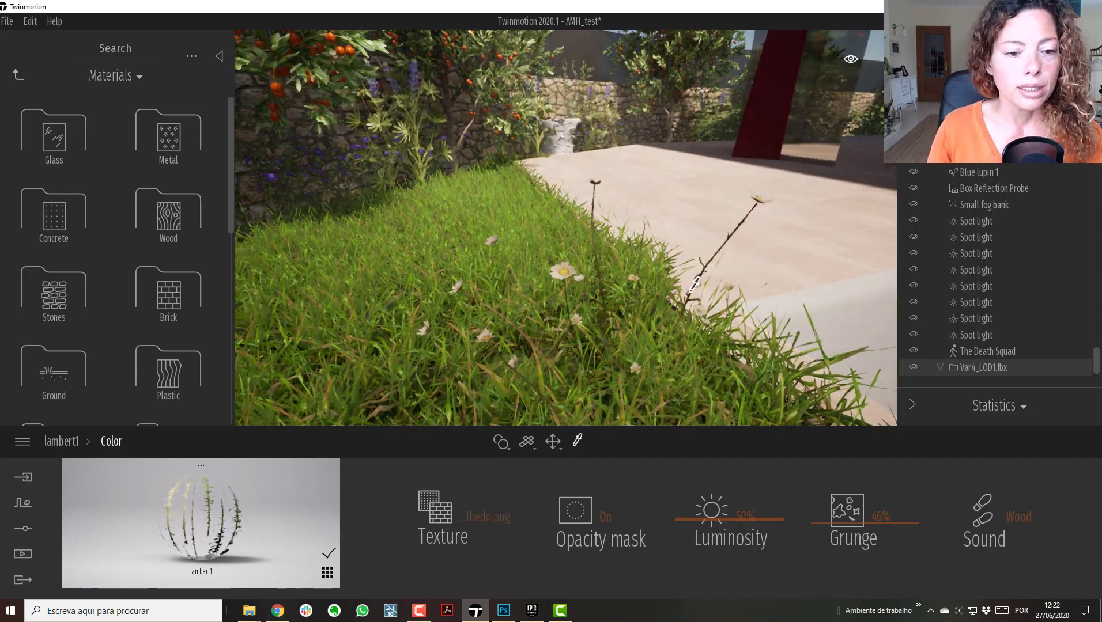
scroll(694, 285, "up", 3)
scroll(562, 273, "down", 3)
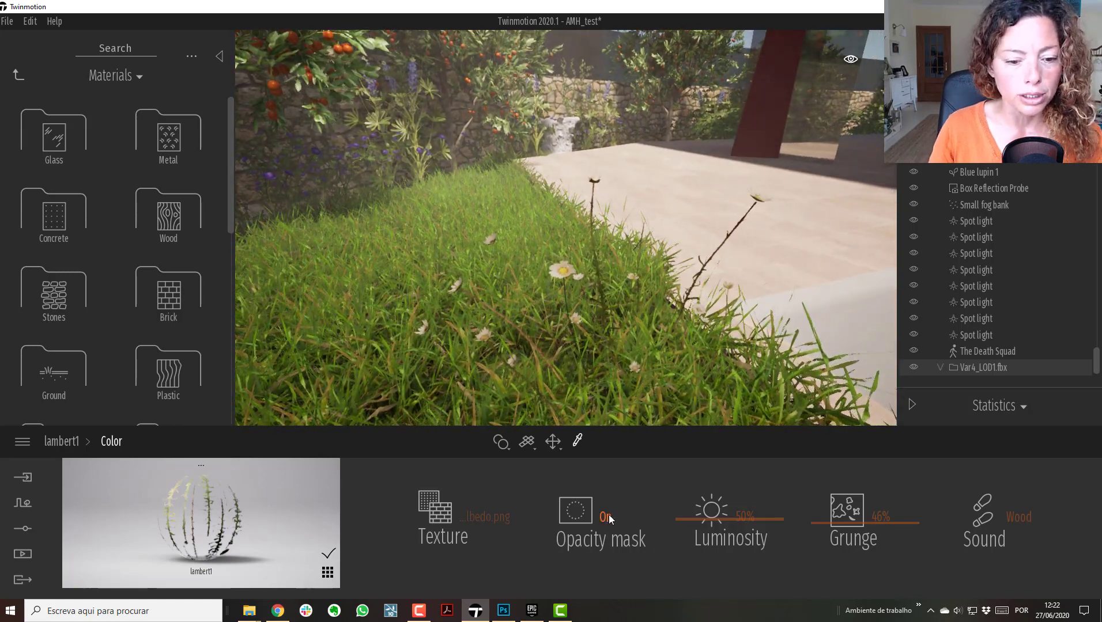
Step: Compare the plant with lambert1's opacity mask off and on again, and set the material's grunge to 54%
left_click(606, 516)
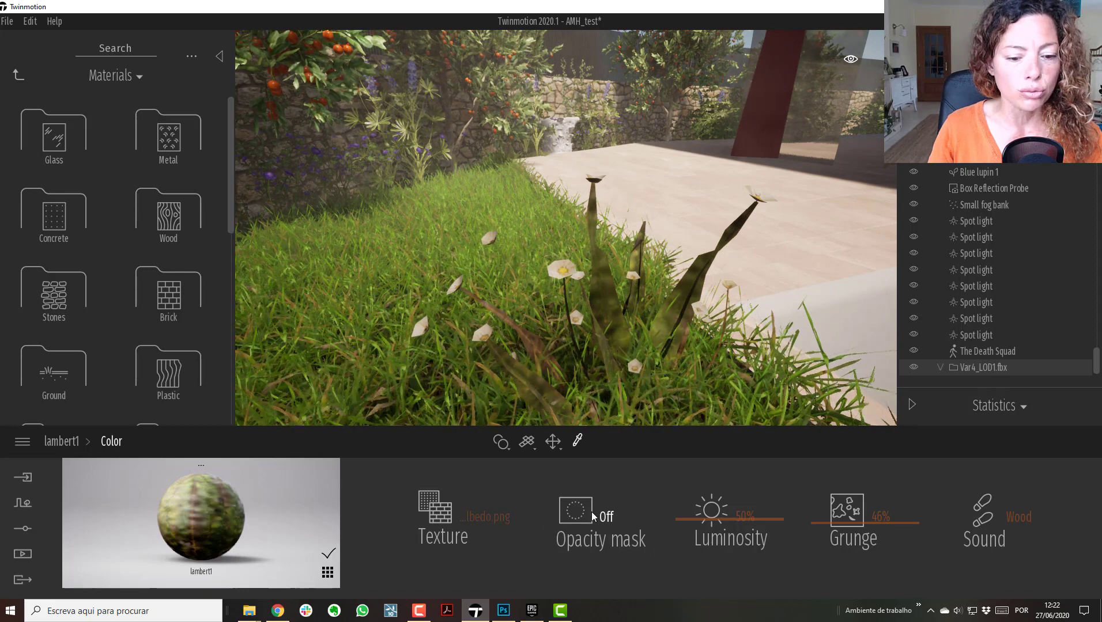
left_click(602, 517)
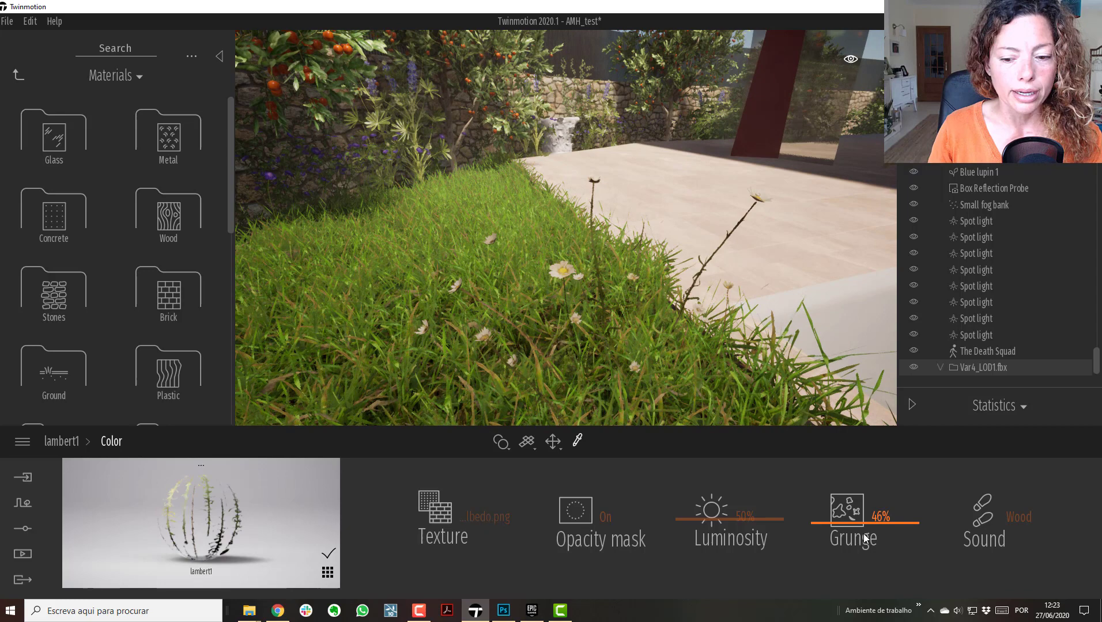
mouse_move(856, 520)
left_mouse_down()
mouse_move(856, 496)
mouse_move(856, 517)
left_mouse_up()
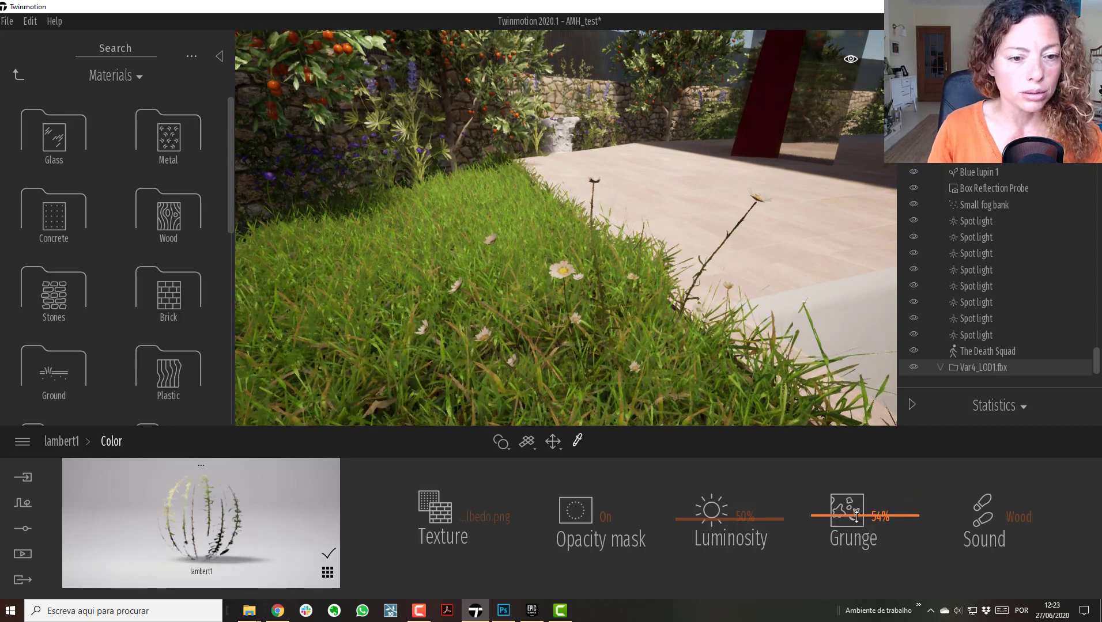
Step: Load uckqbdria_4K_Bump from the plant folder as the bump texture of the lambert1 material
left_click(63, 441)
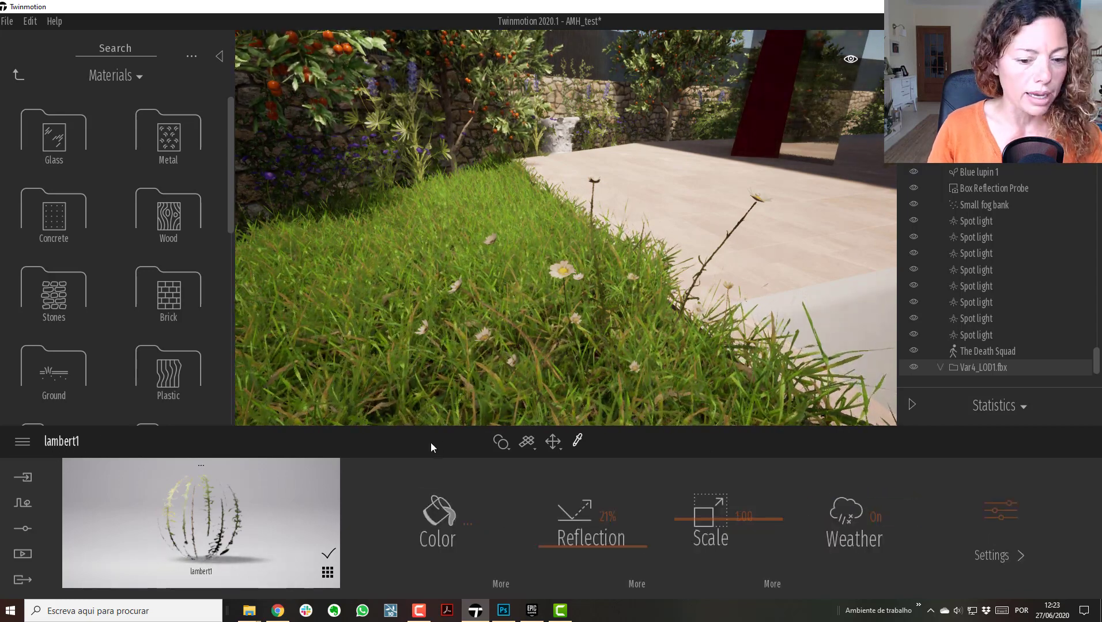
left_click(990, 518)
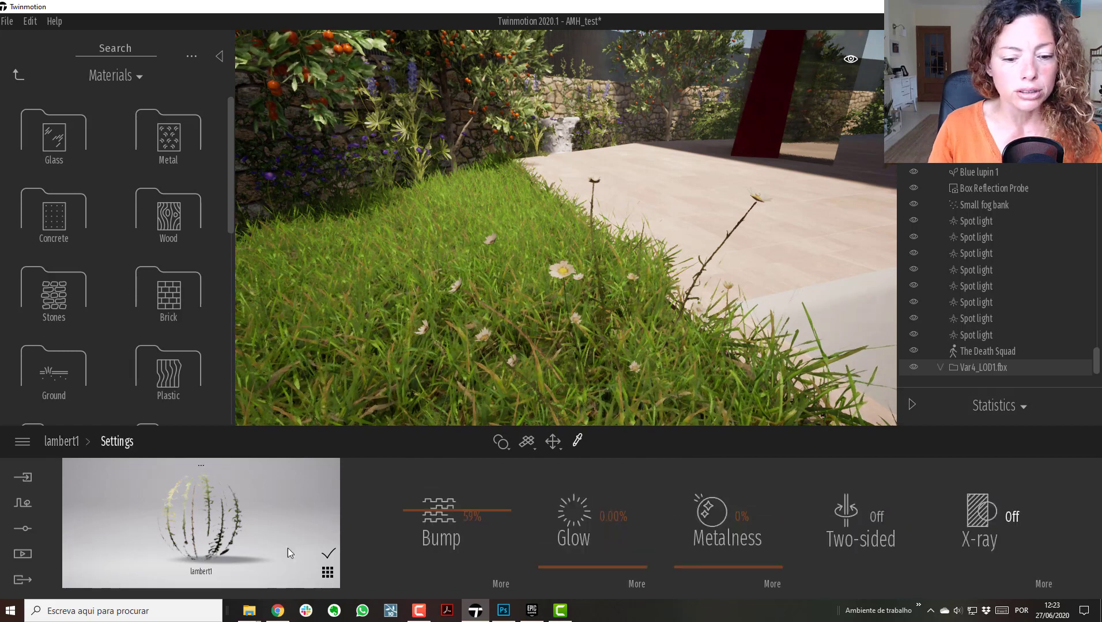
left_click(501, 584)
left_click(764, 516)
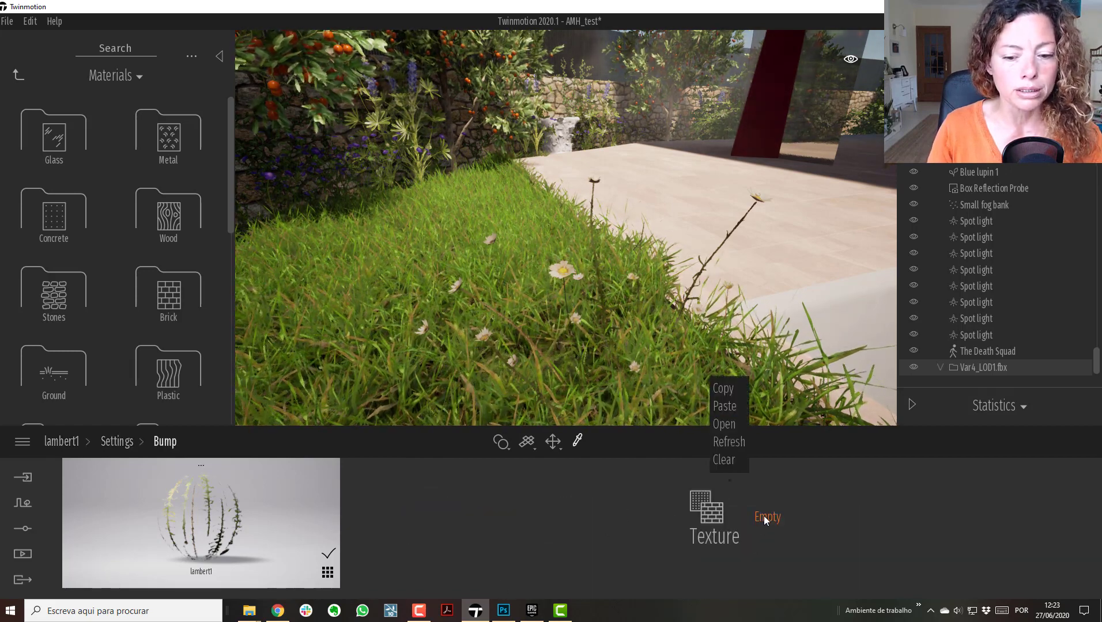
left_click(723, 424)
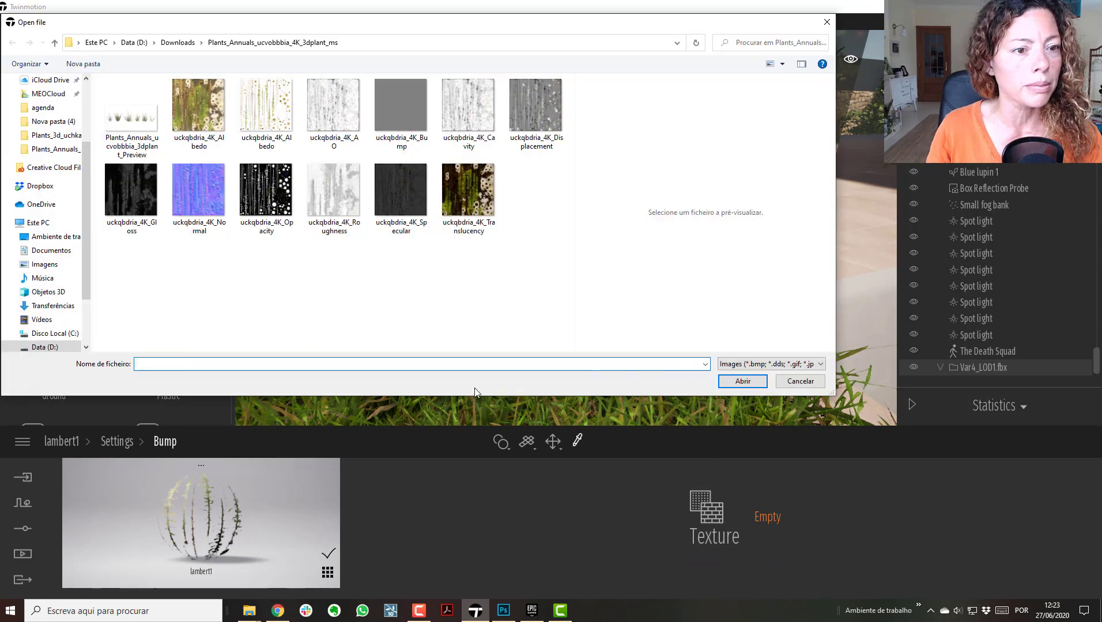
left_click(420, 113)
left_click(742, 382)
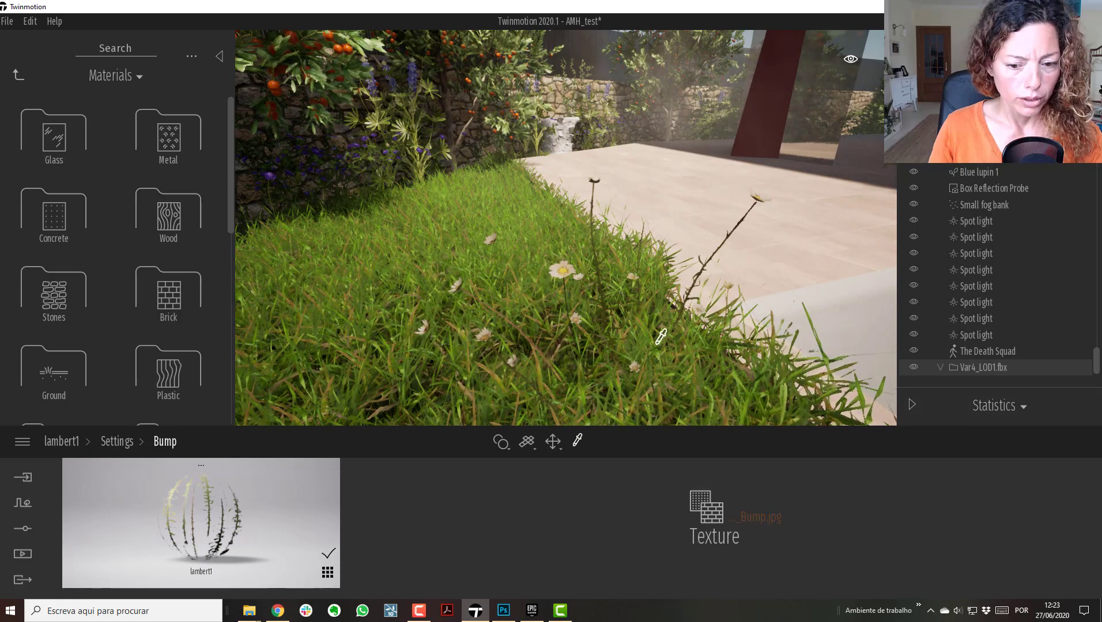
Step: Make the lambert1 material two-sided
left_click(117, 442)
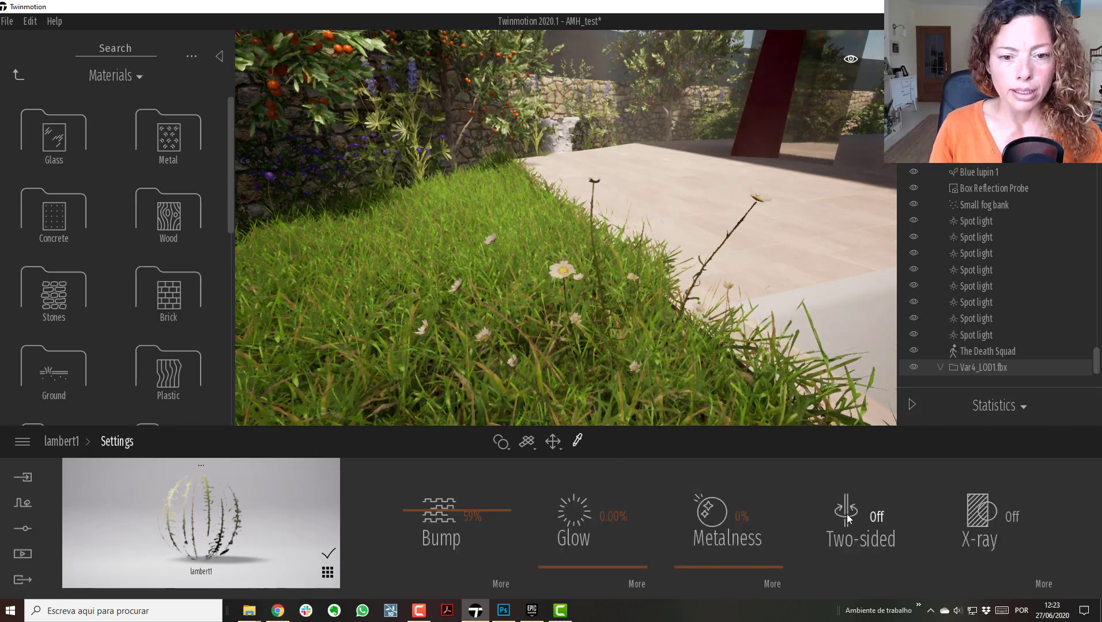
middle_click_drag(650, 341, 650, 341, "shift")
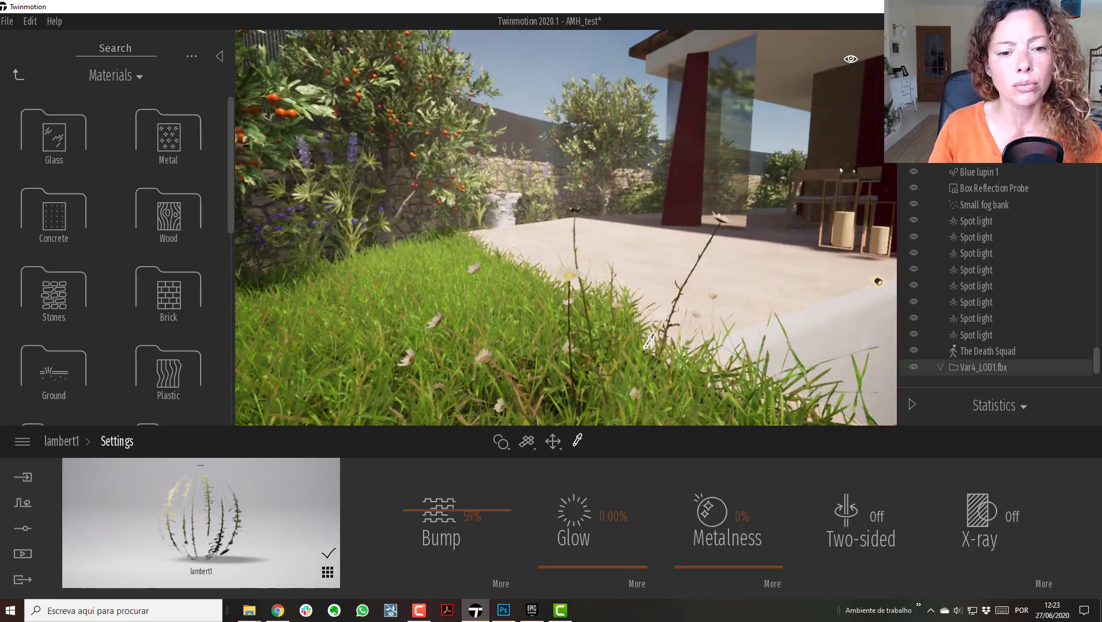
left_click(847, 511)
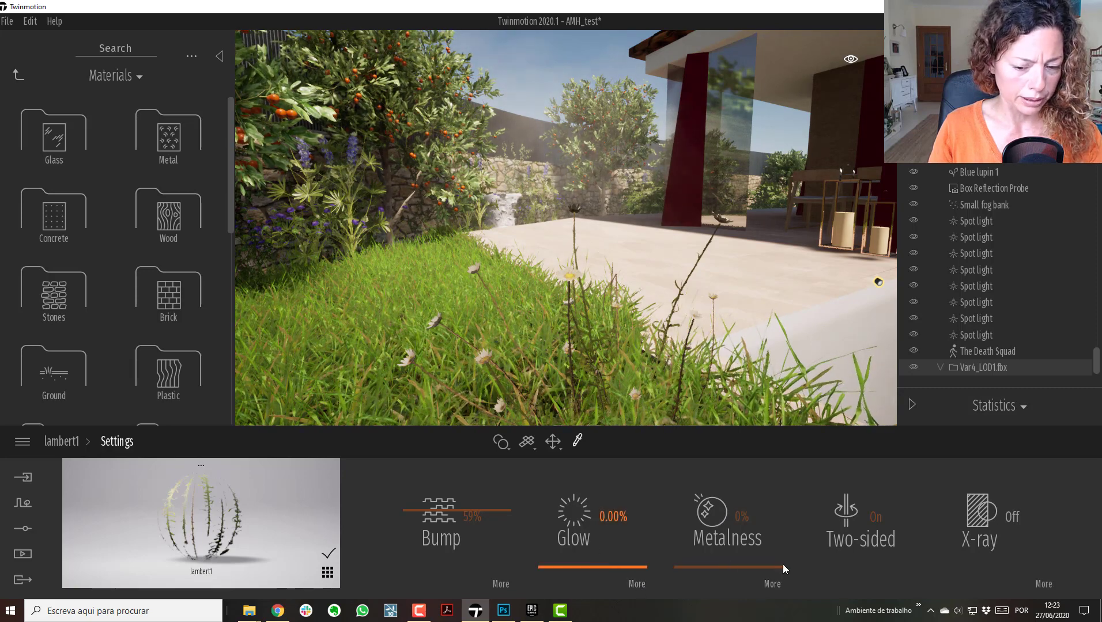
Step: Move the Var4_LOD1.fbx plant off the lawn onto the paved terrace near the white stone planter and view it up close
middle_click_drag(504, 311, 503, 318, "shift")
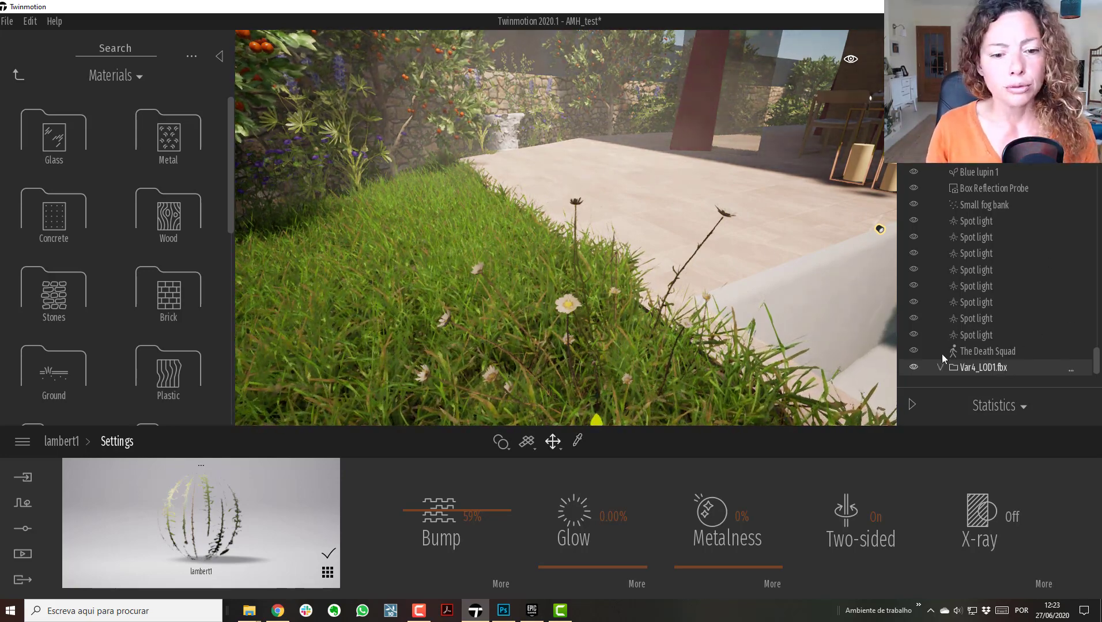
scroll(716, 318, "down", 3)
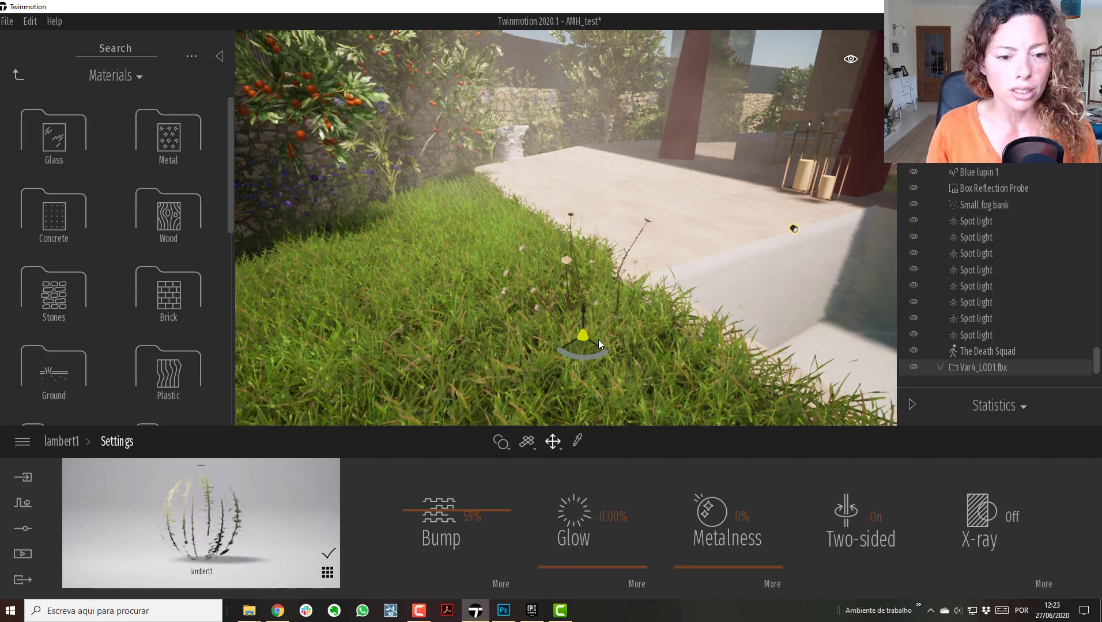
left_click_drag(586, 332, 564, 169)
right_click_drag(564, 169, 527, 92)
key("w")
right_click_drag(566, 227, 608, 212)
key("s")
key("w")
key("s")
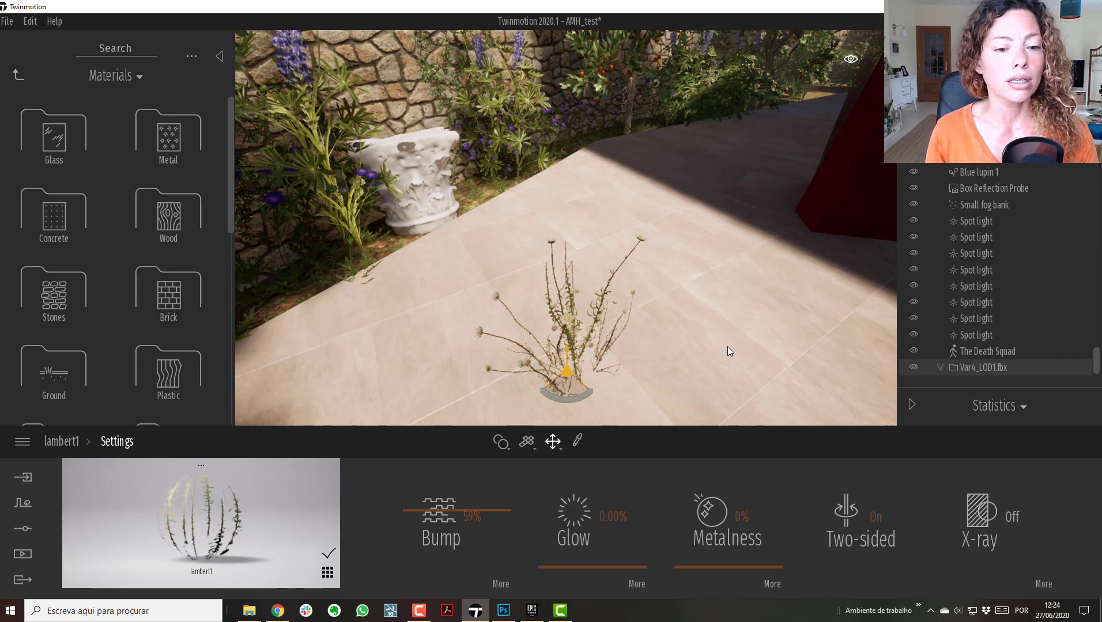
right_click_drag(580, 347, 568, 347)
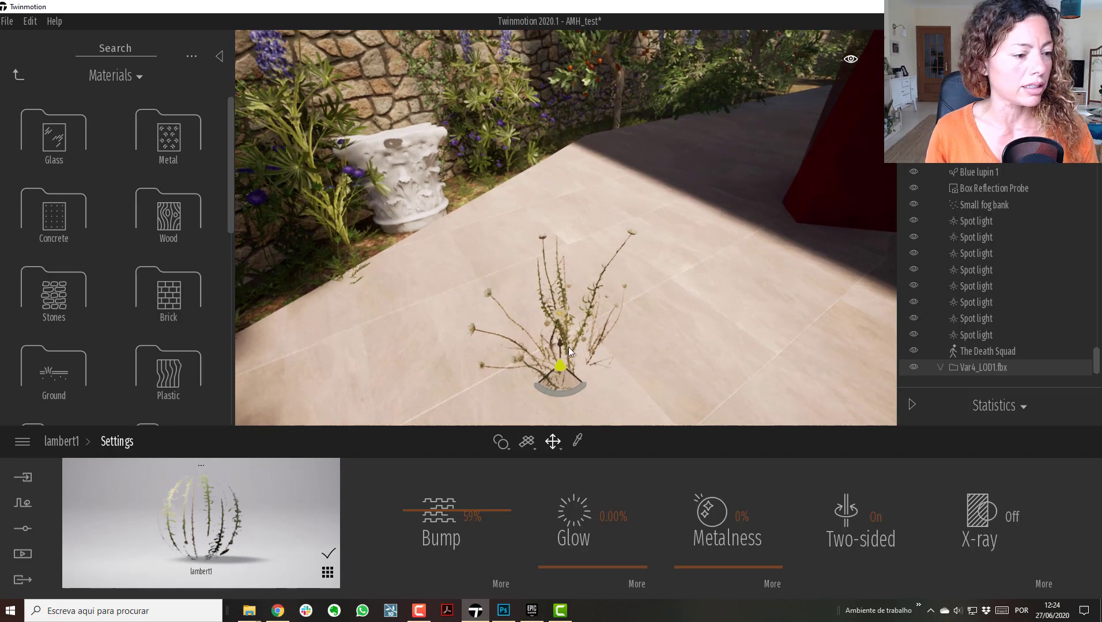
Step: Import the Var5_LOD1.fbx plant geometry into the scene
left_click(23, 477)
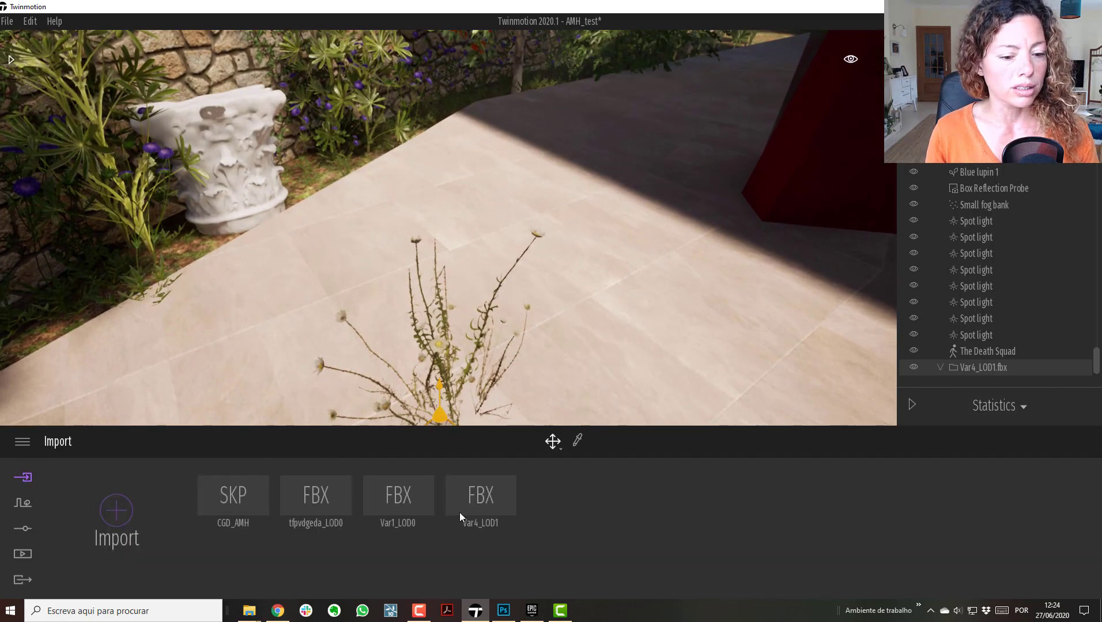
left_click(120, 521)
left_click(587, 273)
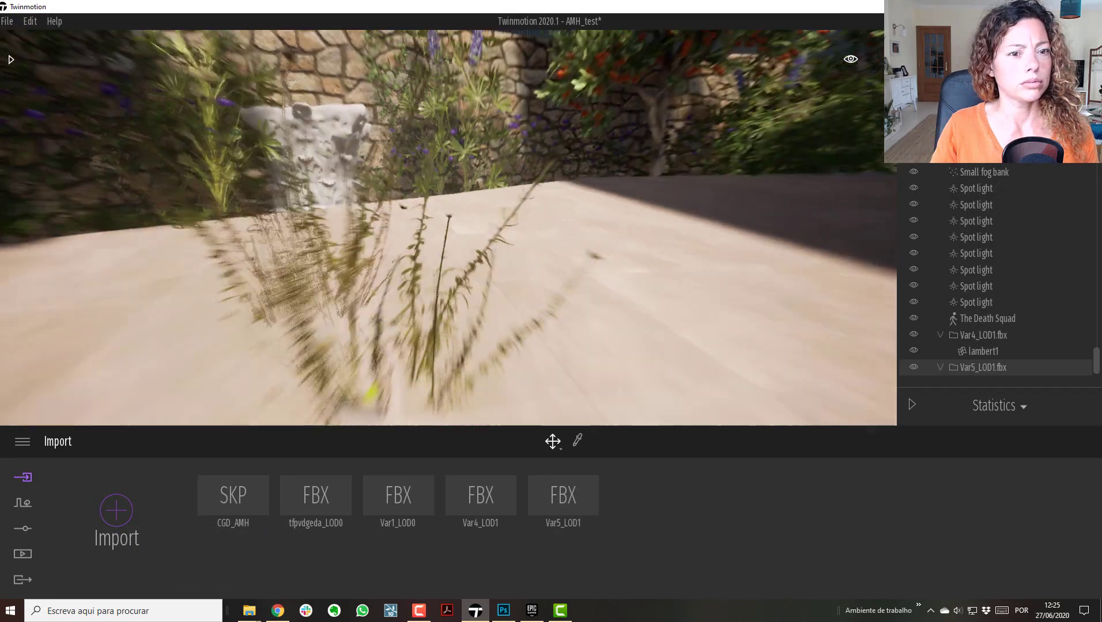
Step: Move the Var5_LOD1.fbx plant across the terrace paving so it stands beside the Var4_LOD1 plant
scroll(413, 367, "down", 2)
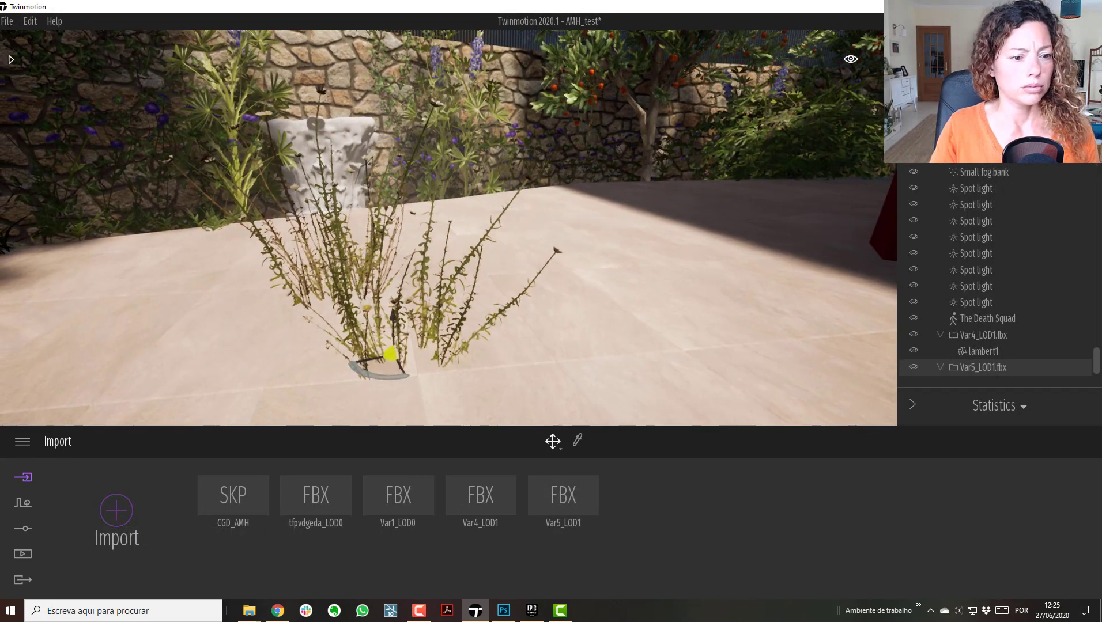
left_click_drag(393, 350, 487, 313)
right_click_drag(460, 306, 465, 307)
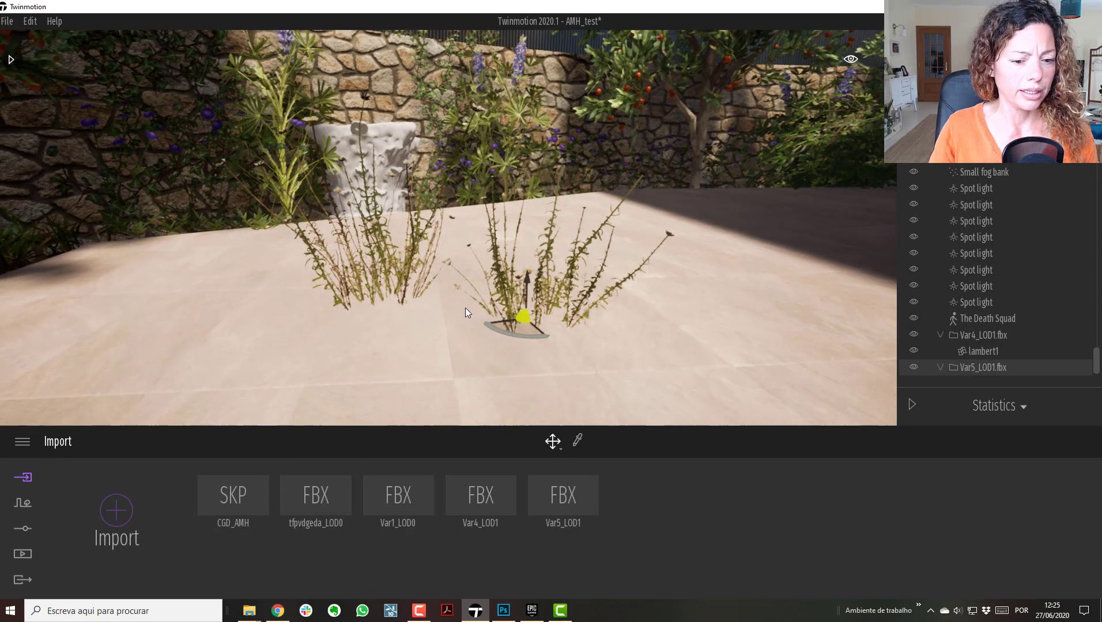
Step: Delete the Var5_LOD1 import and remove its Var5_LOD1.fbx object from the scene
mouse_move(565, 492)
left_click(555, 468)
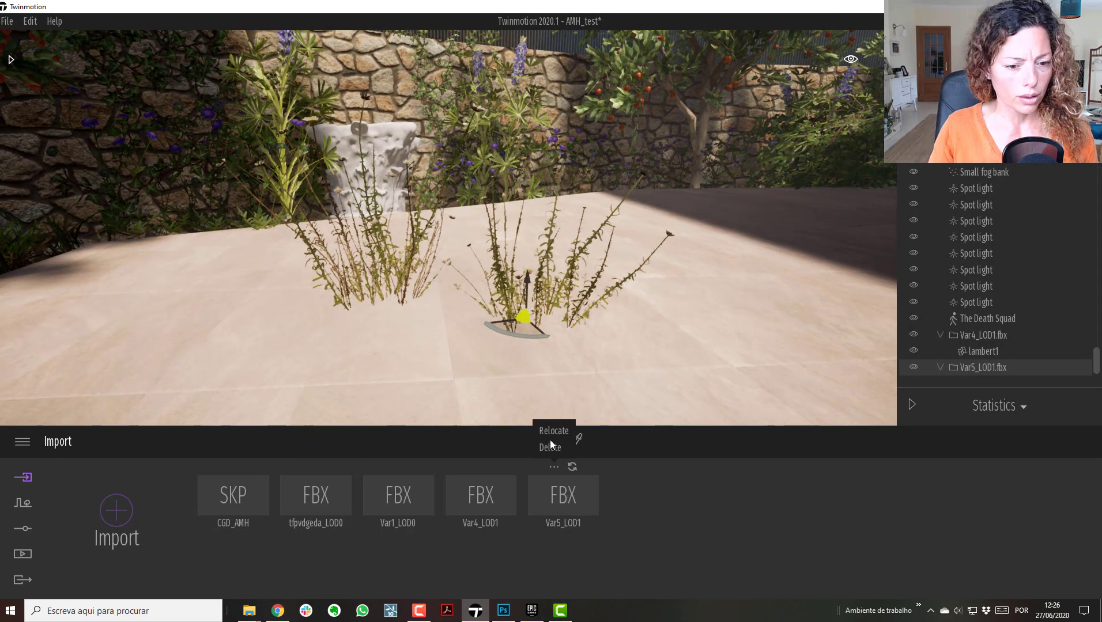
left_click(549, 449)
right_click(993, 367)
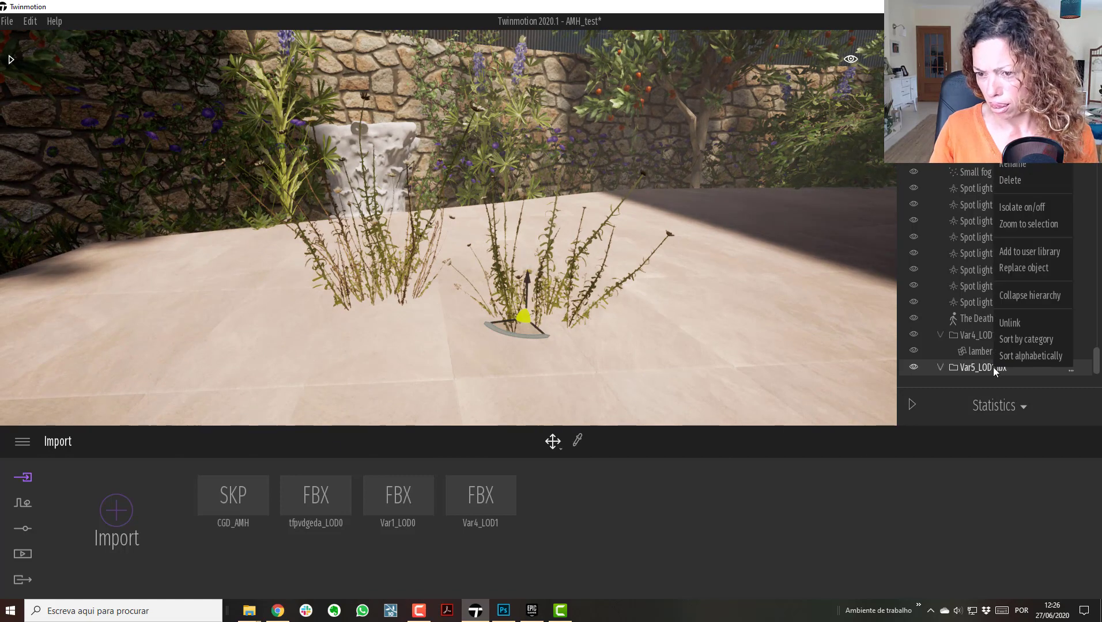
left_click(1015, 190)
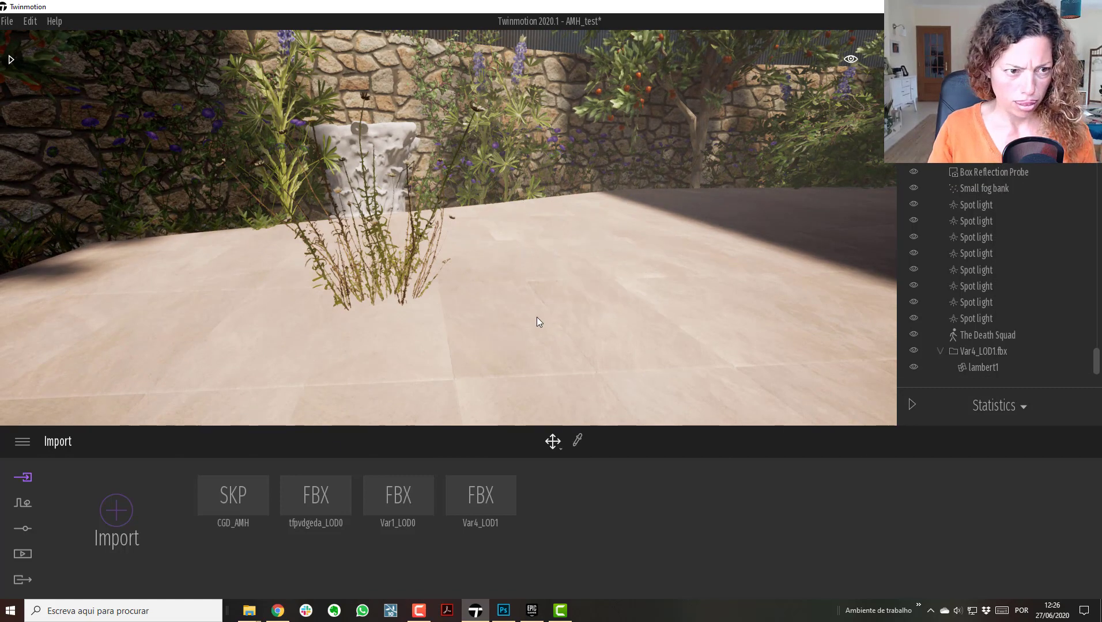
Step: Examine the flowers, stems and leaves of the remaining Var4_LOD1 plant up close from several angles
scroll(537, 317, "down", 4)
right_click_drag(530, 314, 508, 288)
scroll(530, 313, "up", 3)
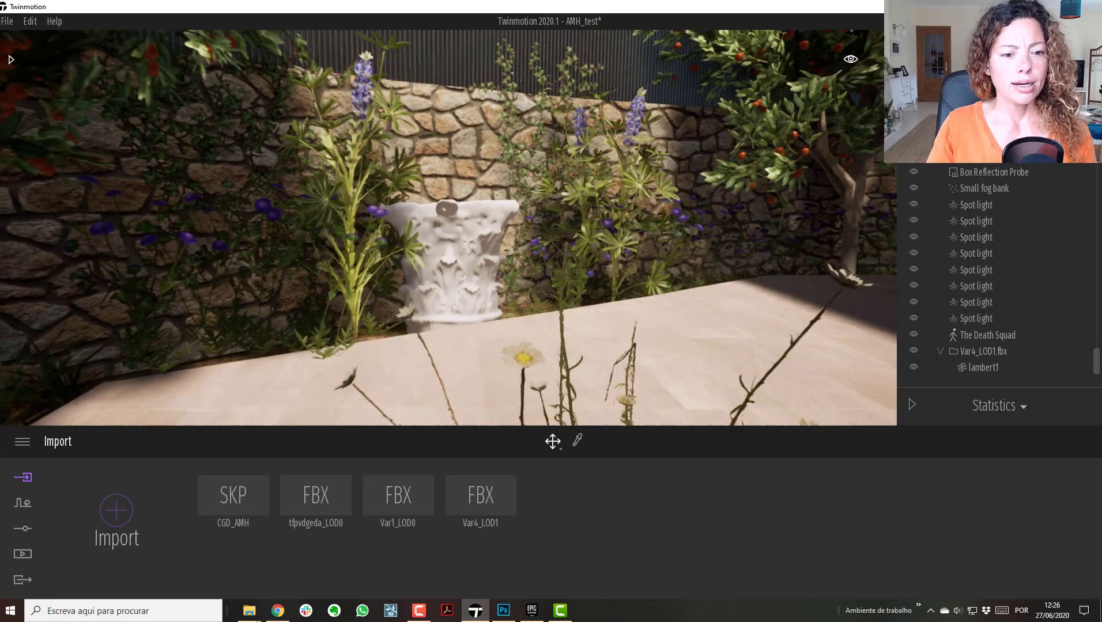
right_click_drag(448, 228, 519, 366)
scroll(449, 227, "down", 3)
scroll(448, 228, "up", 3)
right_click_drag(528, 314, 523, 367)
scroll(448, 228, "down", 3)
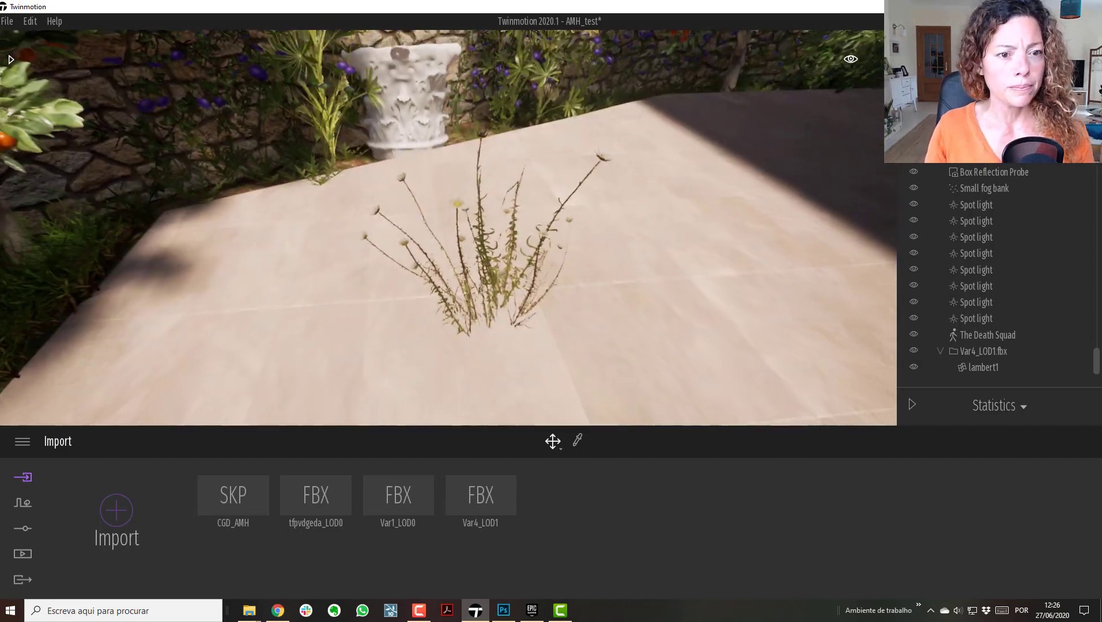
scroll(448, 228, "up", 3)
right_click_drag(524, 326, 531, 335)
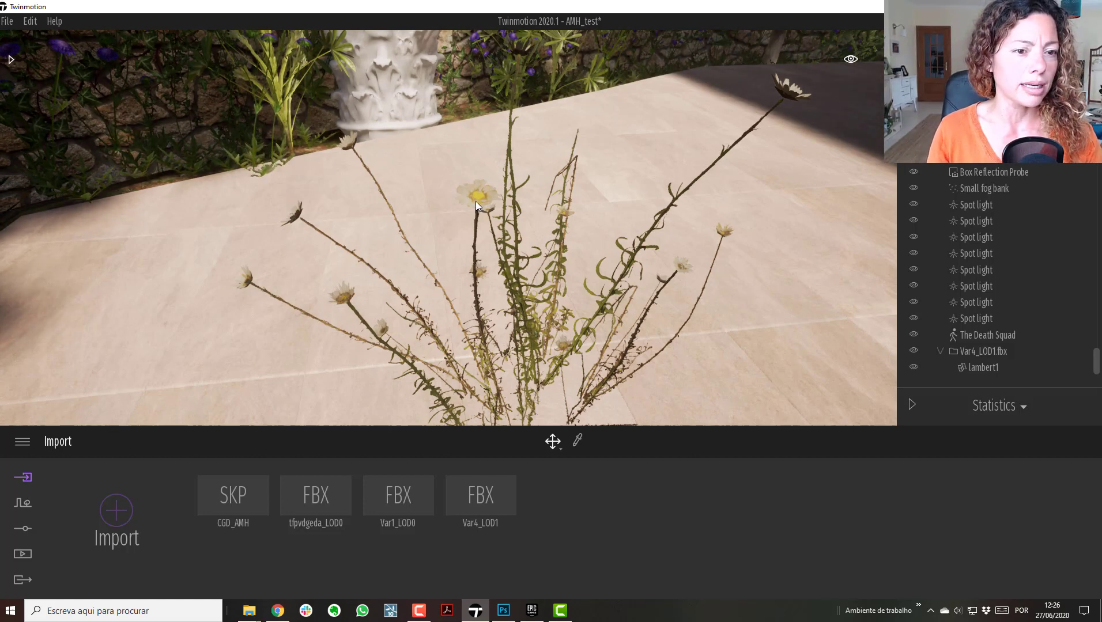
Step: Replace the Var4_LOD1 plant's lambert1 material with White styrofoam from the Translucent materials library
left_click(578, 441)
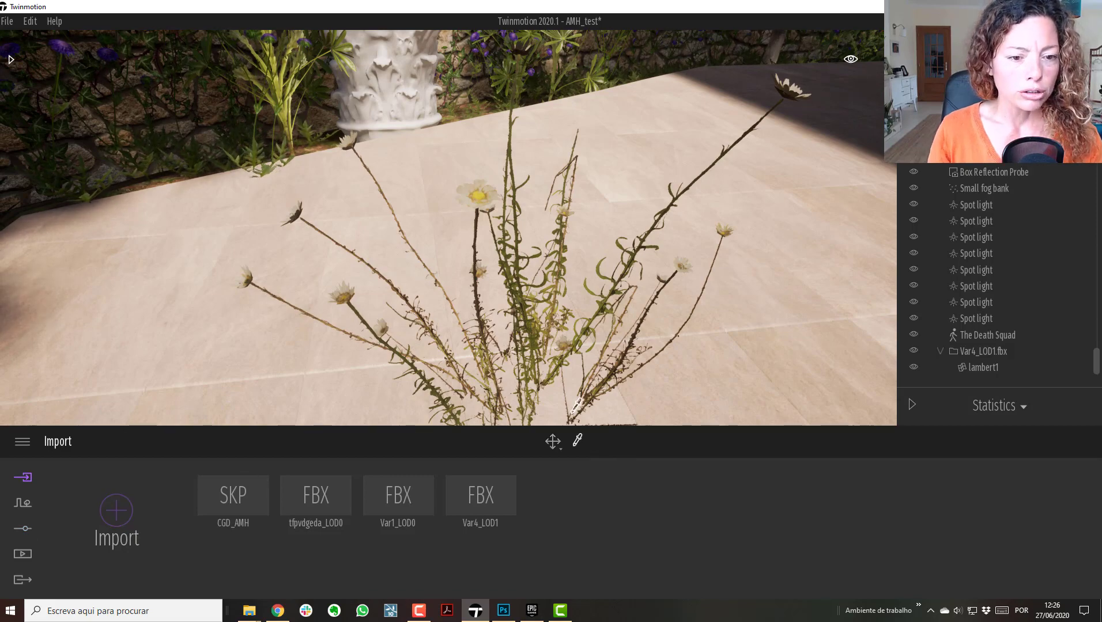
left_click(525, 302)
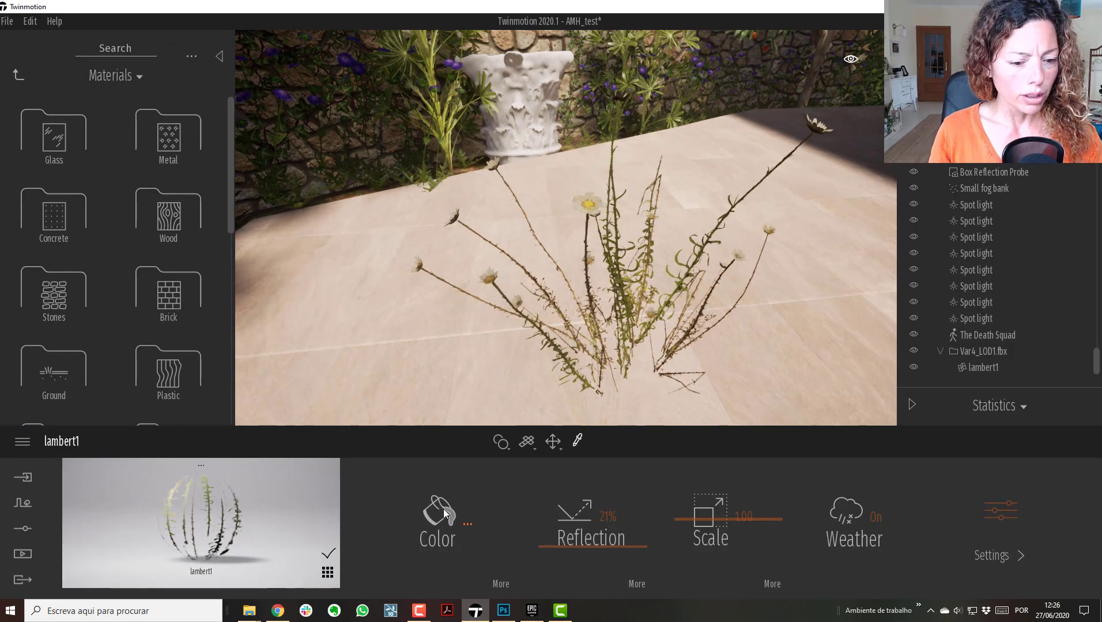
scroll(66, 231, "down", 2)
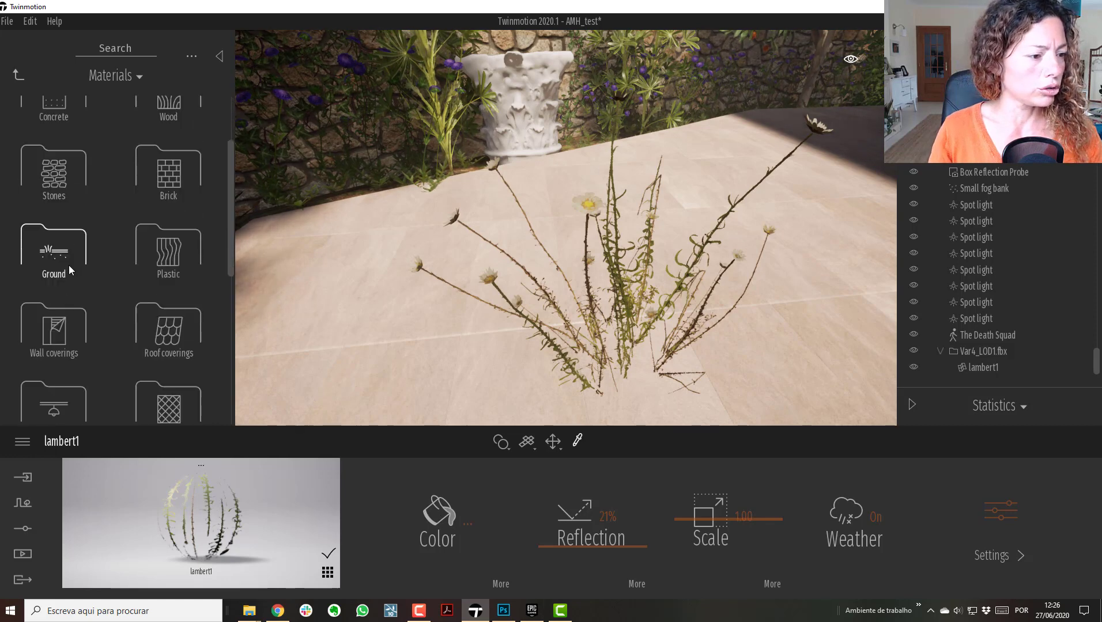
scroll(70, 266, "down", 6)
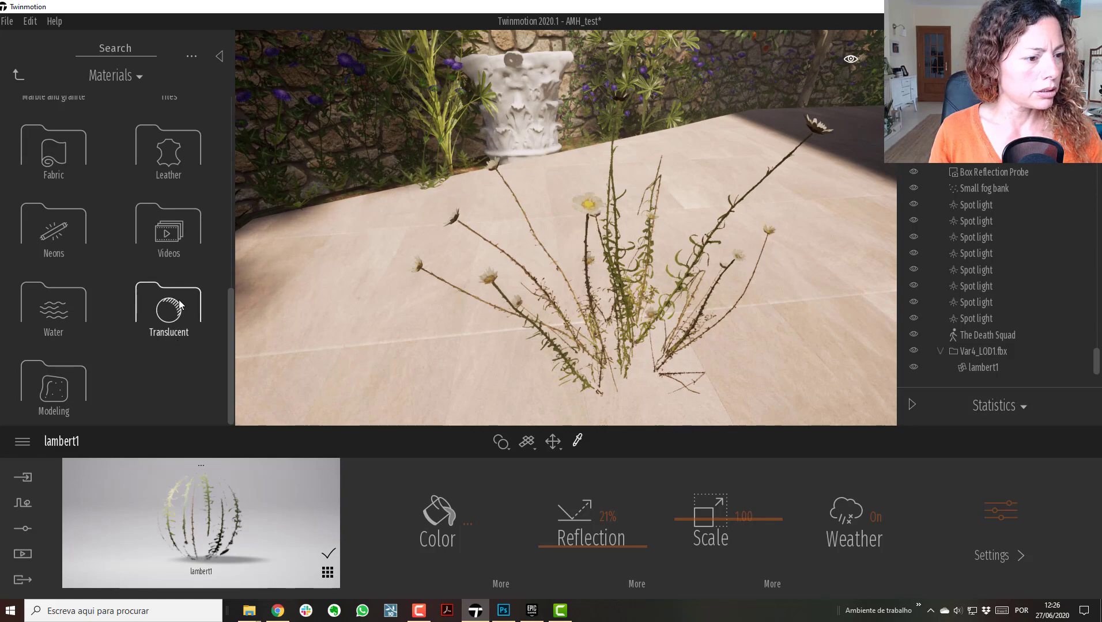
left_click(179, 304)
left_click_drag(62, 126, 590, 323)
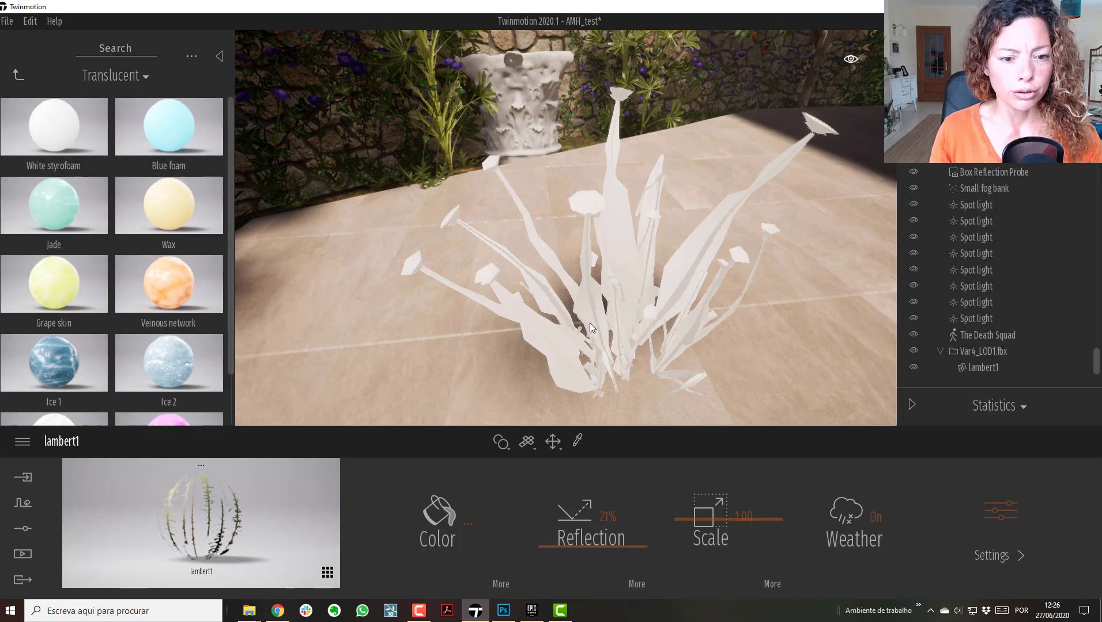
Step: Load the transparent uckqbdria_4K_Albedo PNG from the Plants_Annuals_ucvobbbia_4K_3dplant_ms folder as the White styrofoam material's color texture
right_click_drag(474, 287, 483, 288)
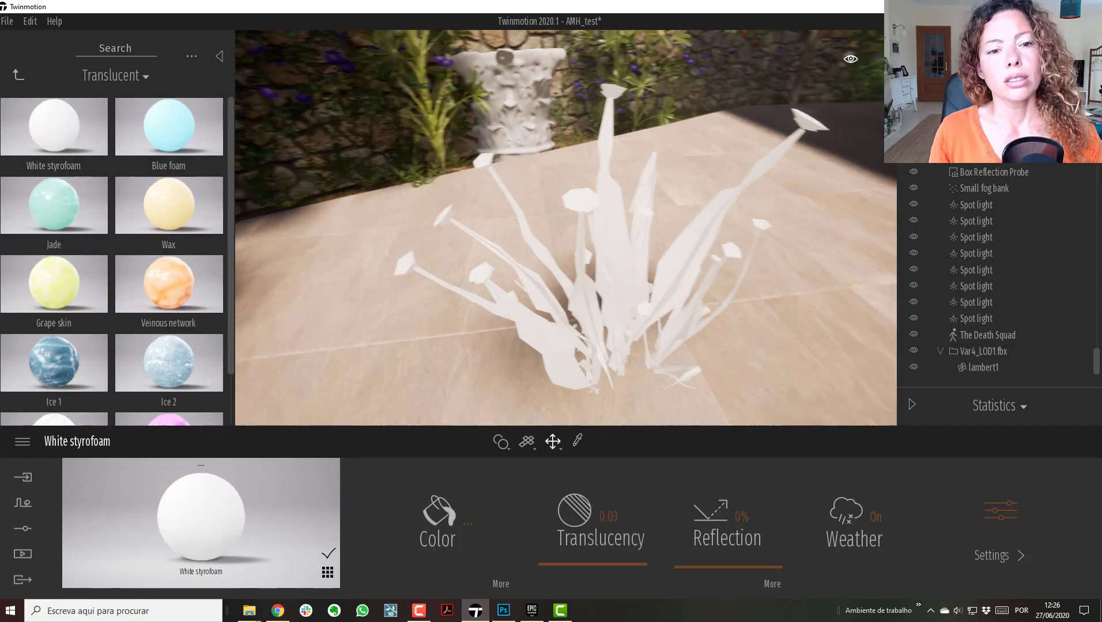
scroll(566, 228, "up", 3)
scroll(566, 227, "down", 4)
scroll(566, 227, "up", 3)
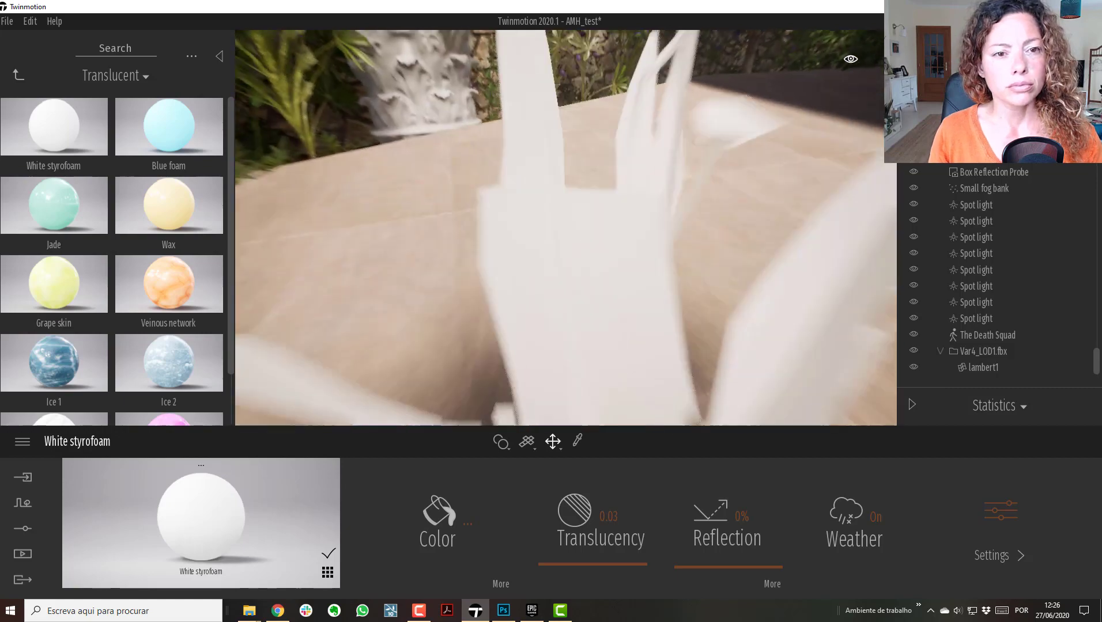
scroll(441, 284, "down", 5)
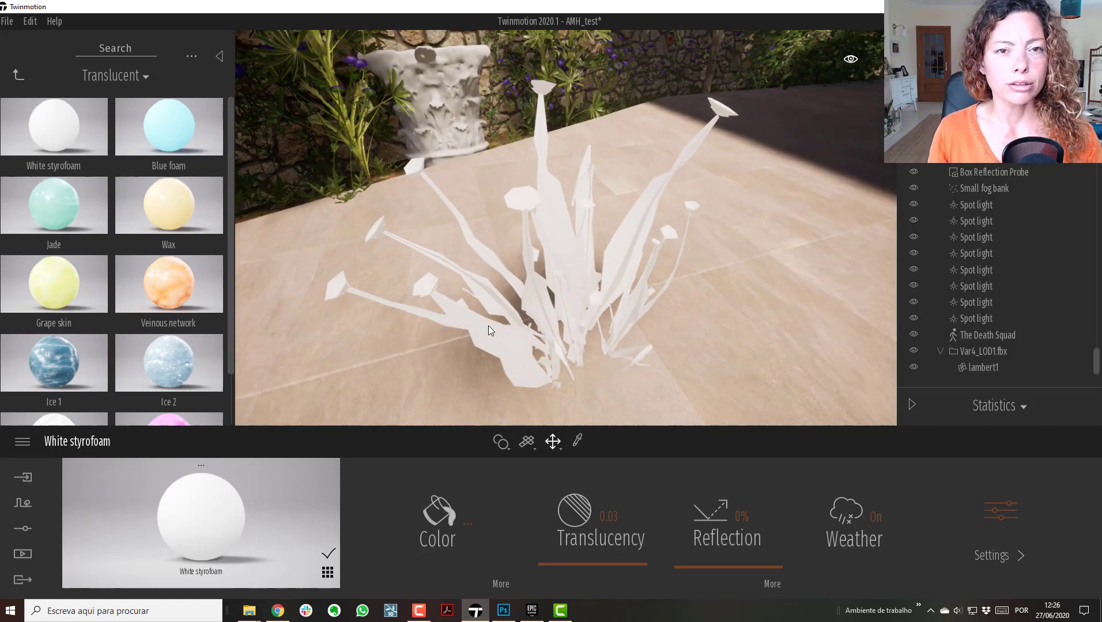
left_click(490, 579)
left_click(751, 521)
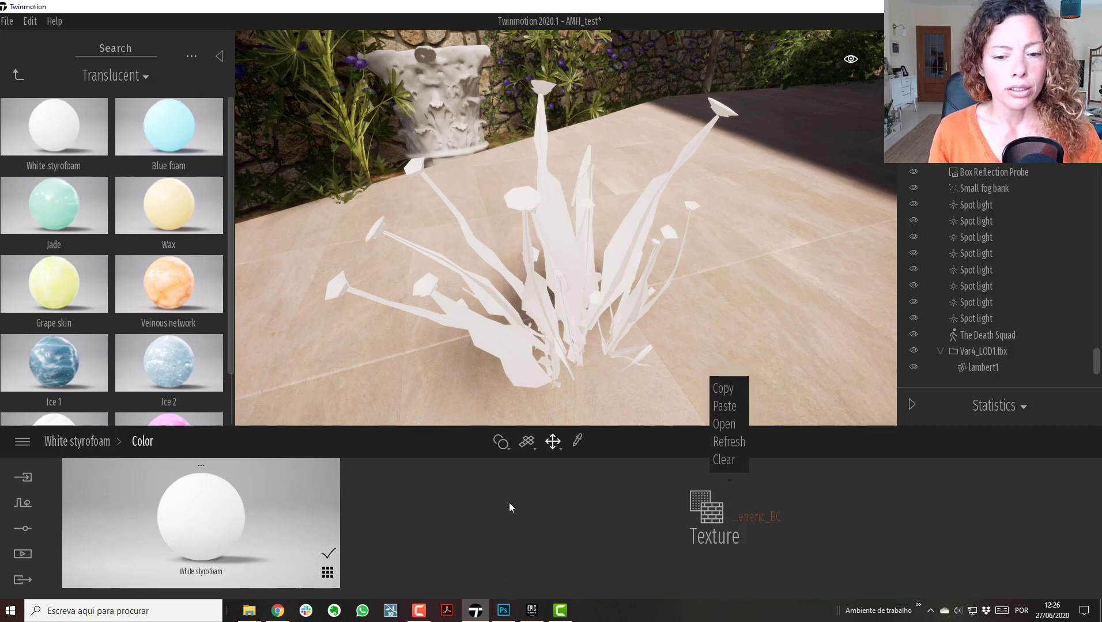
left_click(727, 425)
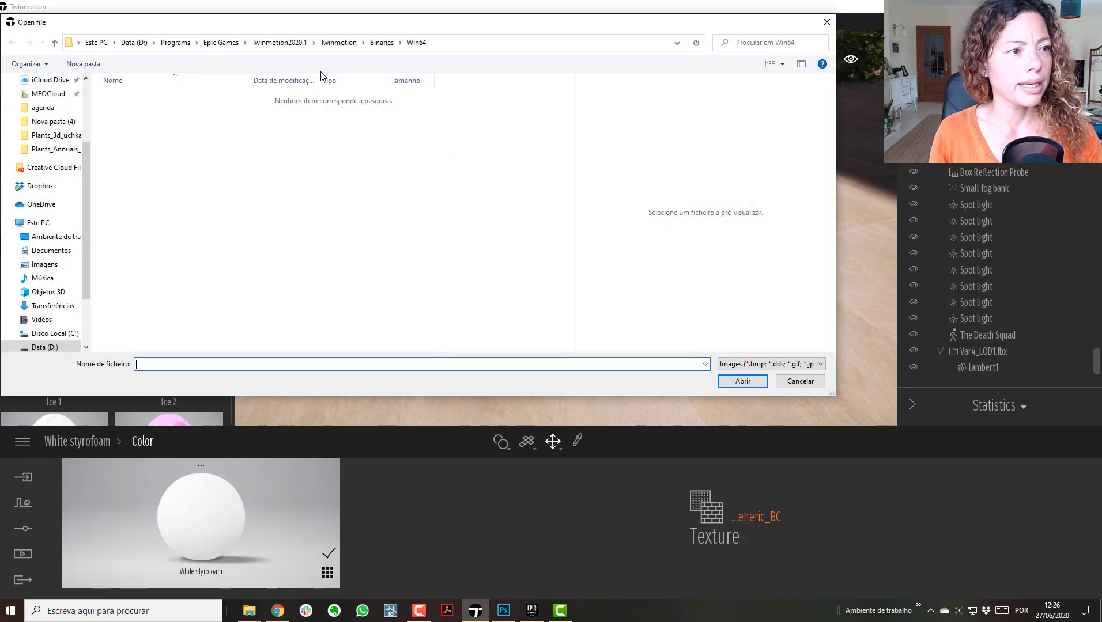
scroll(22, 100, "up", 3)
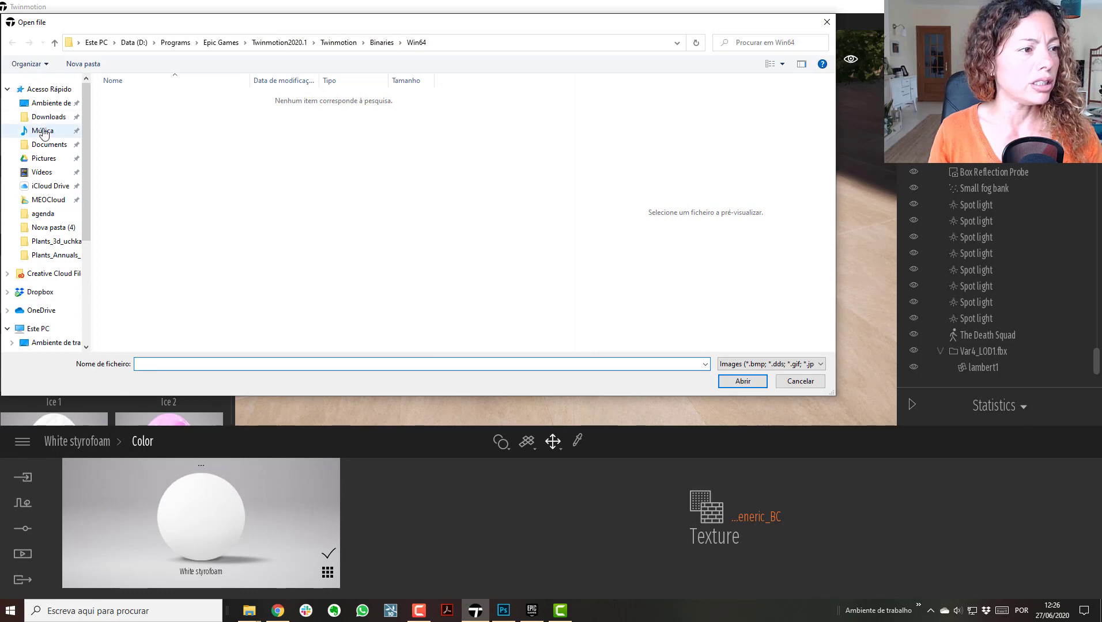
left_click(57, 257)
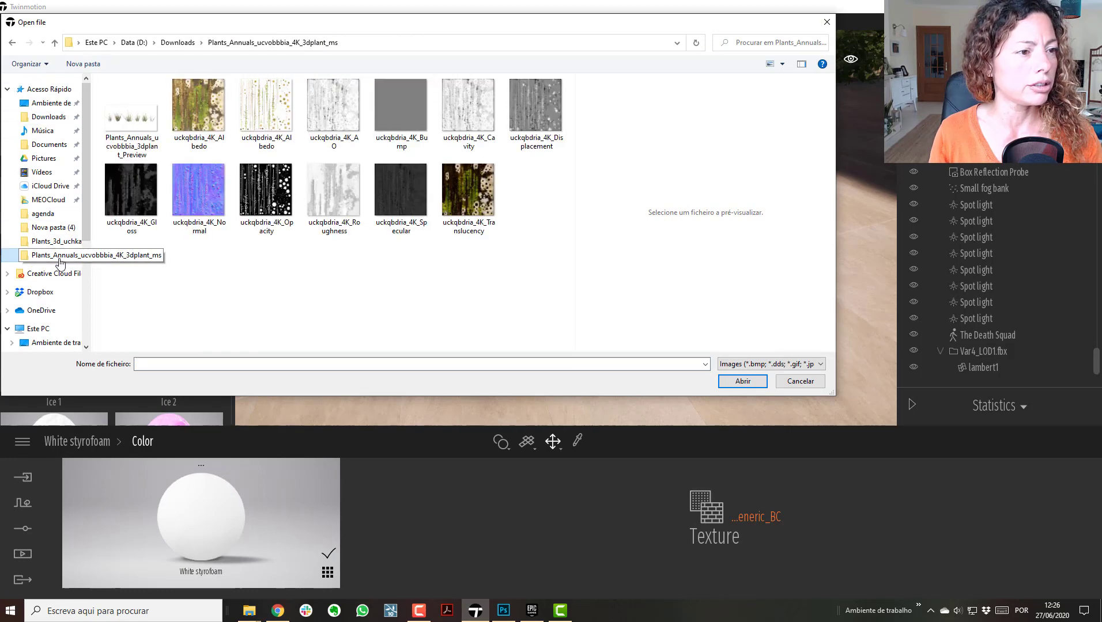
left_click(266, 110)
left_click(743, 381)
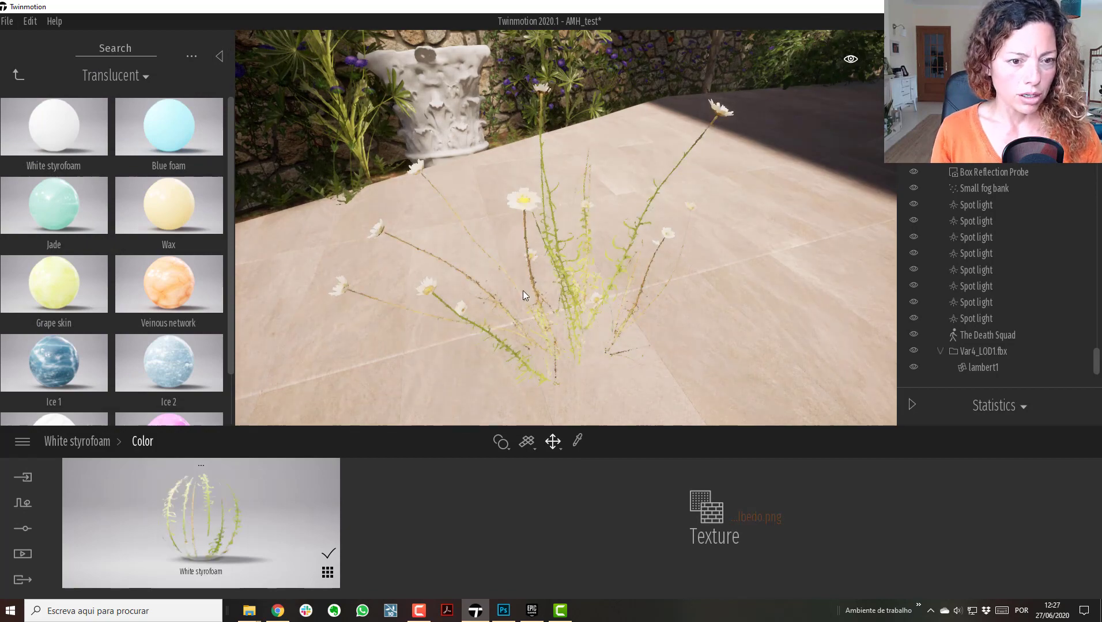
left_click(77, 441)
Step: Set the White styrofoam material's translucency to 0.50, checking the plant up close against the light
scroll(560, 366, "up", 3)
right_click_drag(560, 358, 558, 340)
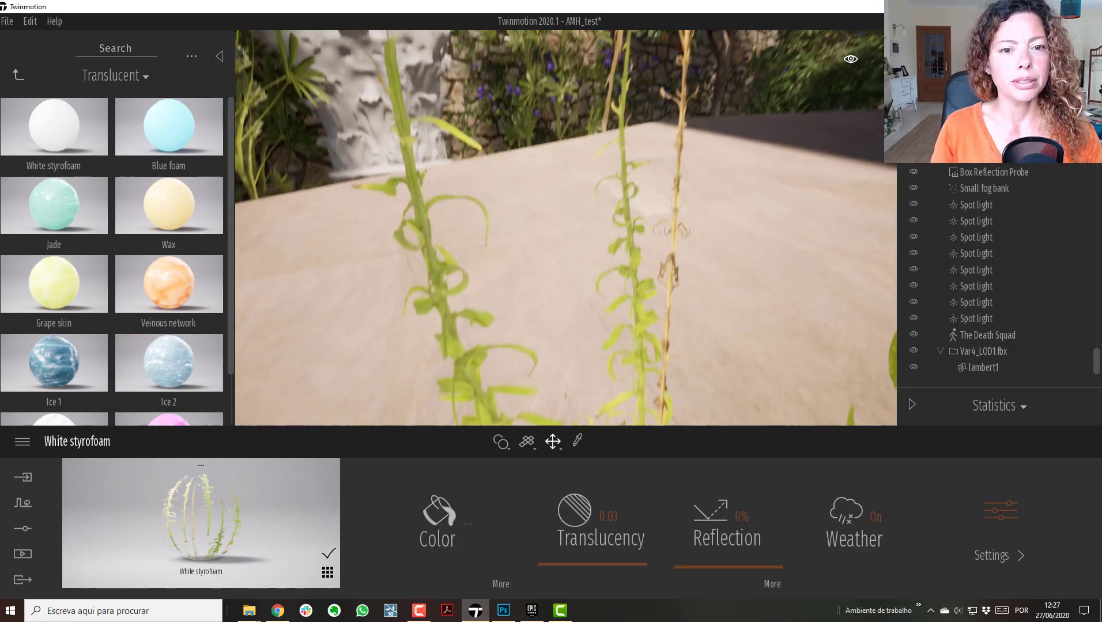
scroll(558, 340, "down", 3)
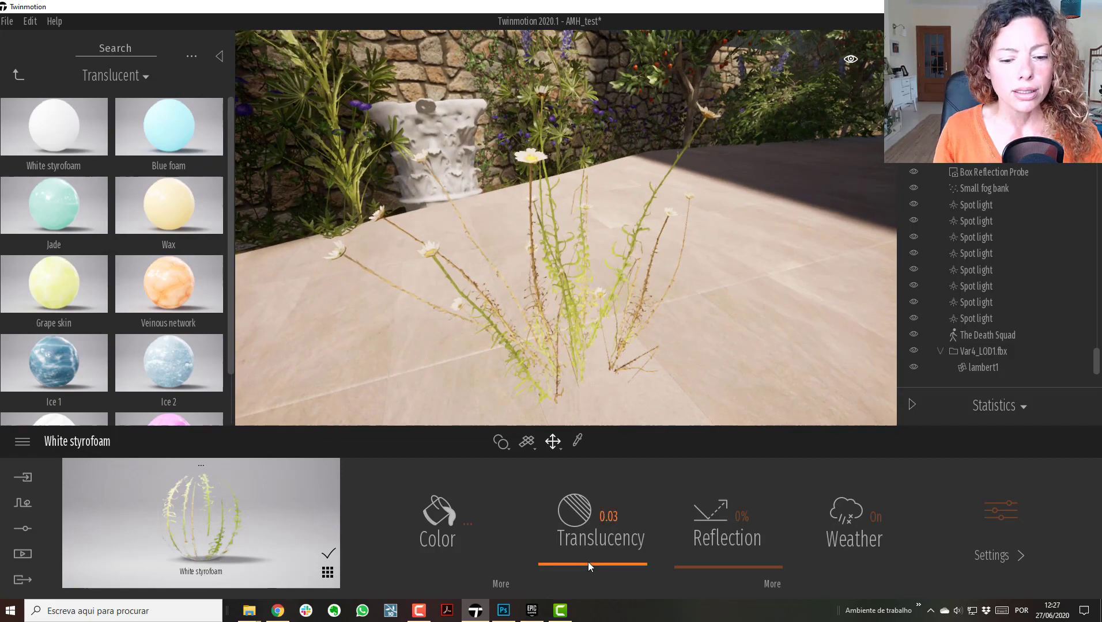
left_click_drag(588, 562, 584, 516)
right_click_drag(583, 407, 583, 412)
scroll(565, 228, "up", 3)
right_click_drag(566, 289, 550, 193)
scroll(566, 227, "down", 2)
right_click_drag(562, 305, 558, 293)
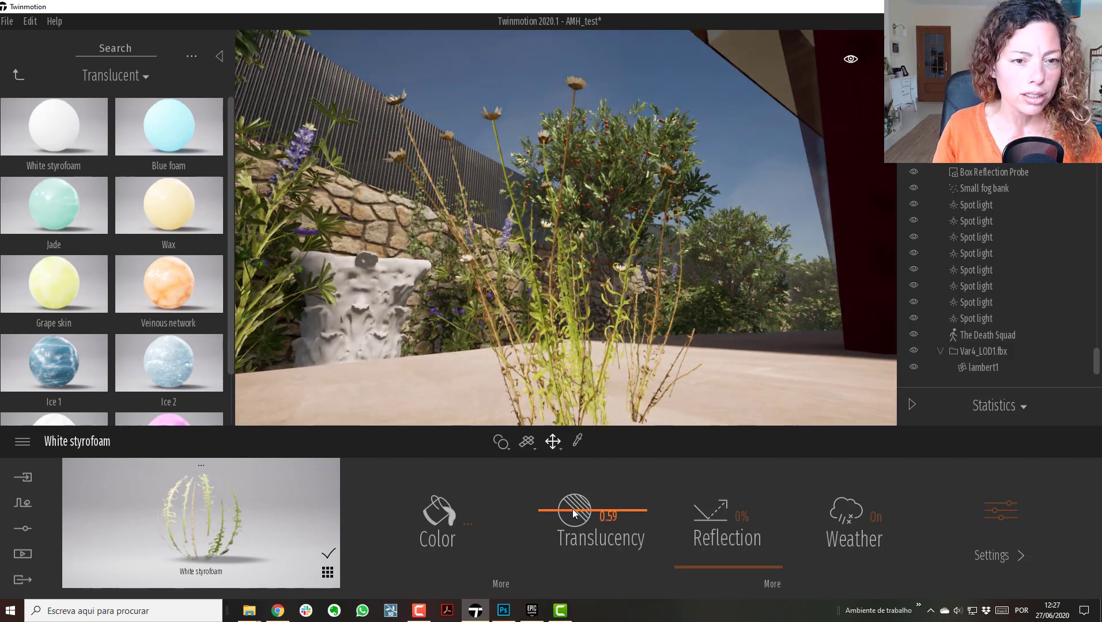
mouse_move(573, 513)
left_mouse_down()
mouse_move(573, 499)
mouse_move(579, 531)
mouse_move(576, 519)
left_mouse_up()
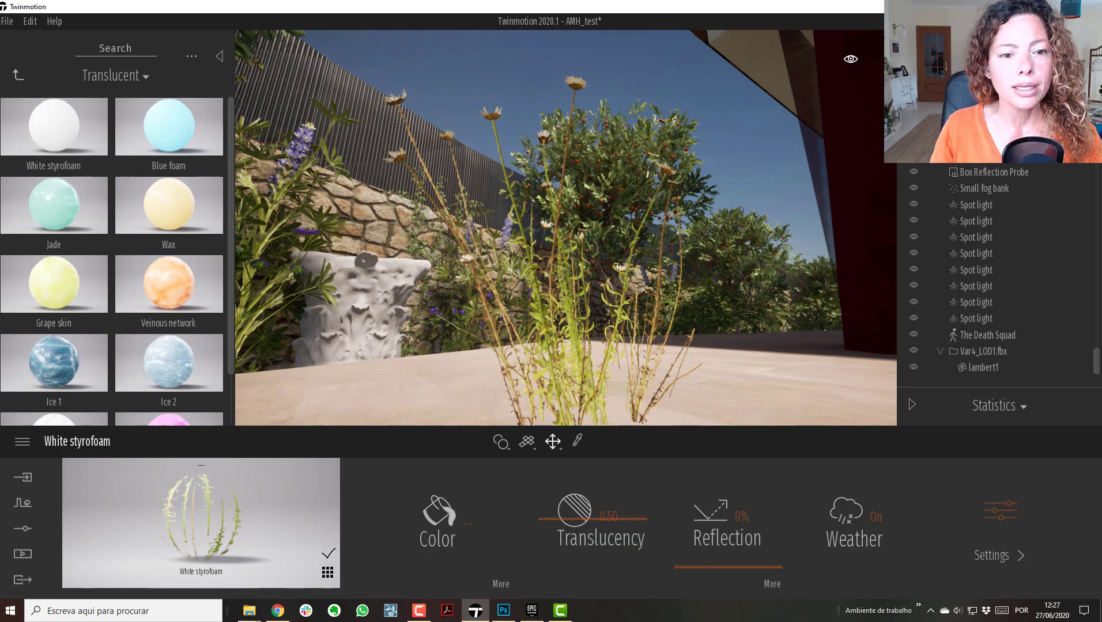
Step: Load uckqbdria_4K_Bump from the Plants_Annuals_ucvobbbia_4K_3dplant_ms folder as the White styrofoam material's bump texture
key("s")
key("w")
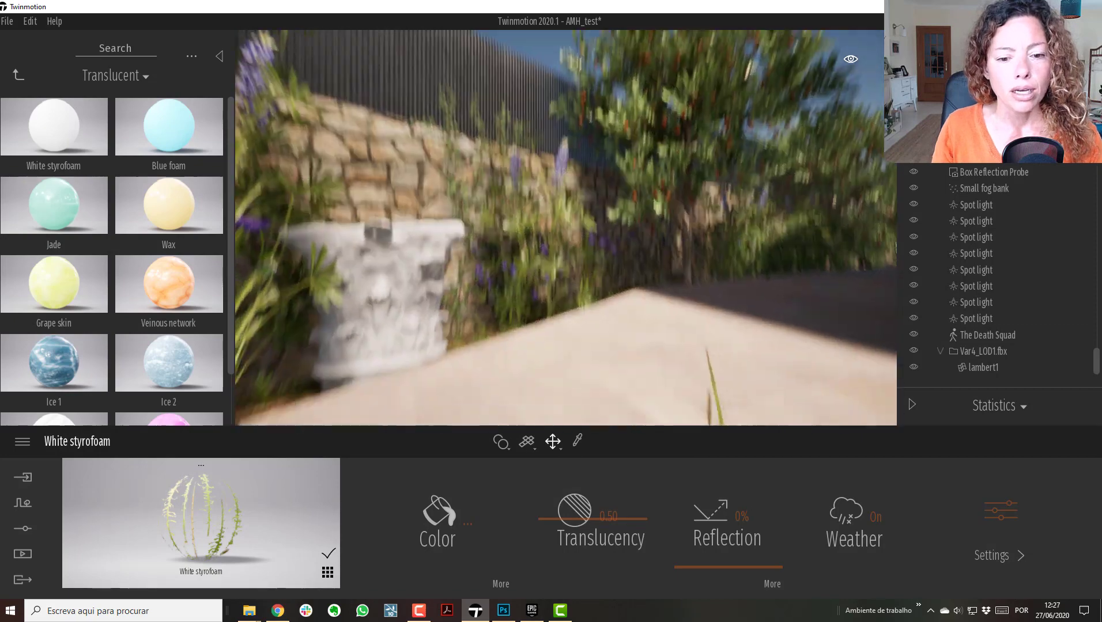
key("s")
key("w")
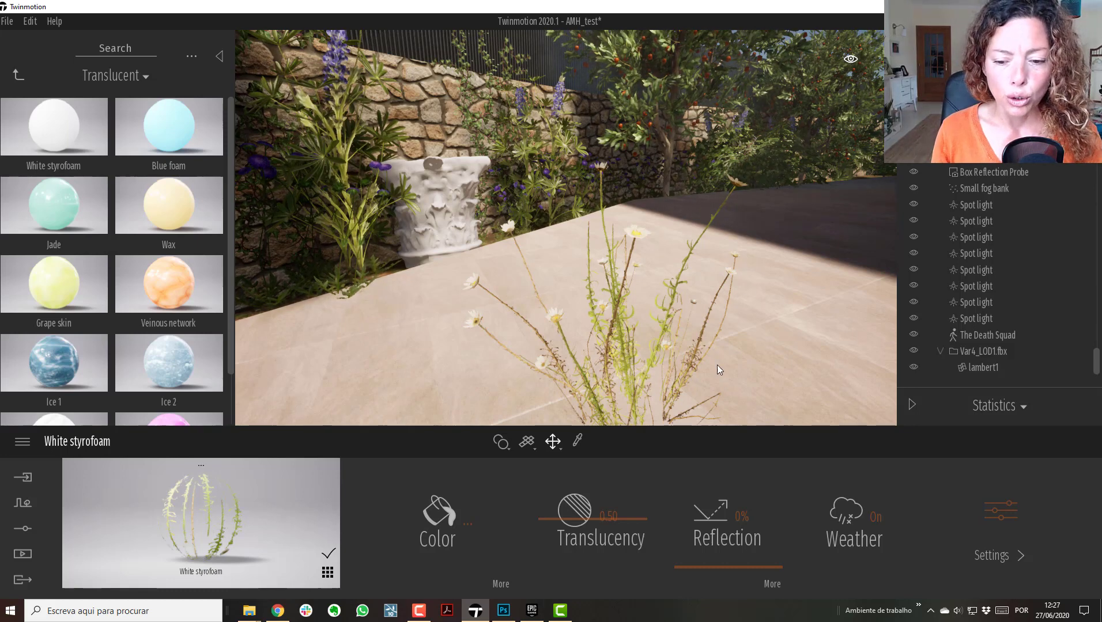
left_click(992, 517)
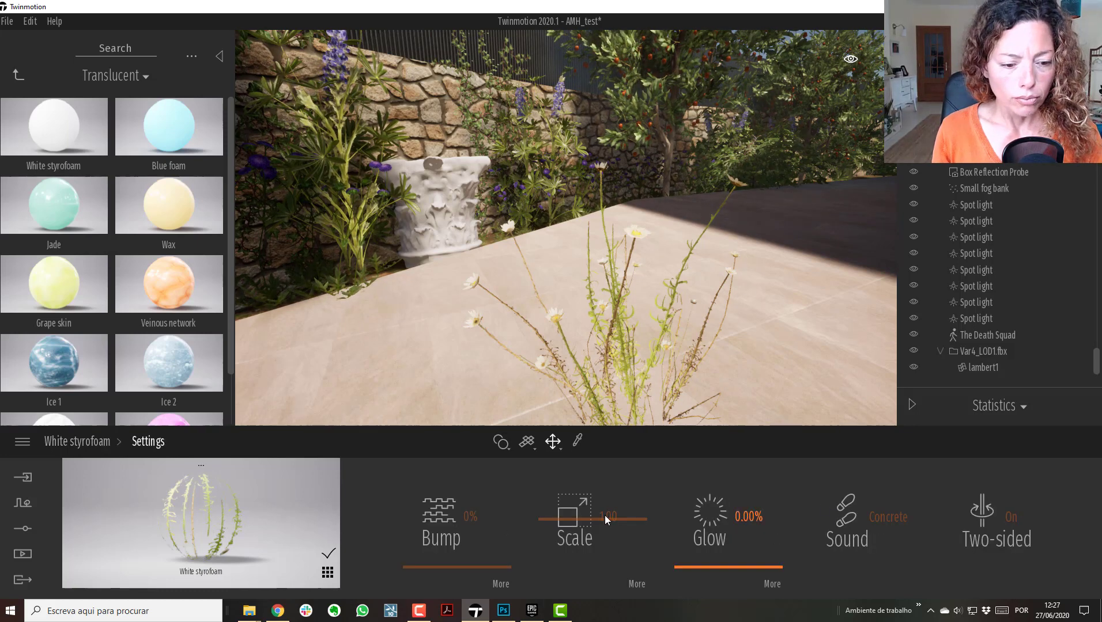
left_click(500, 585)
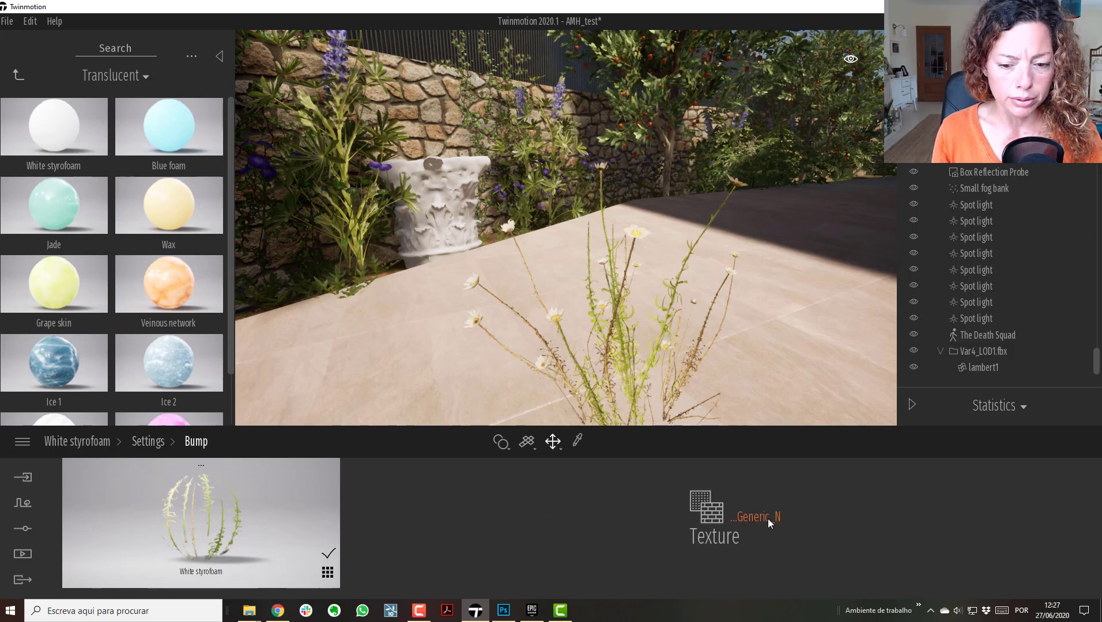
right_click(730, 505)
left_click(721, 424)
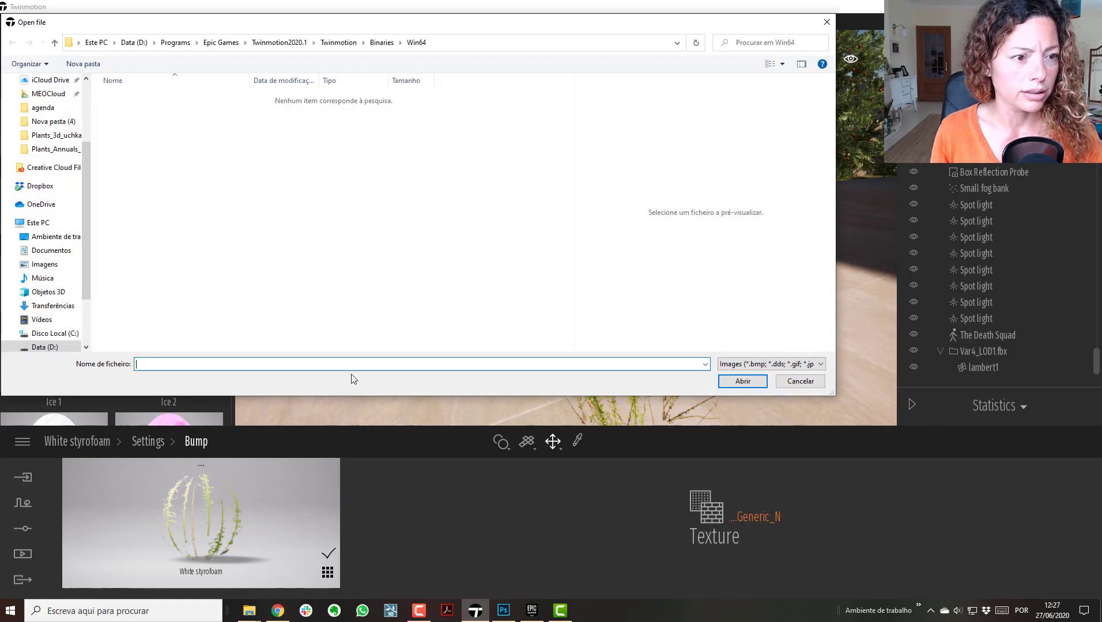
left_click(66, 153)
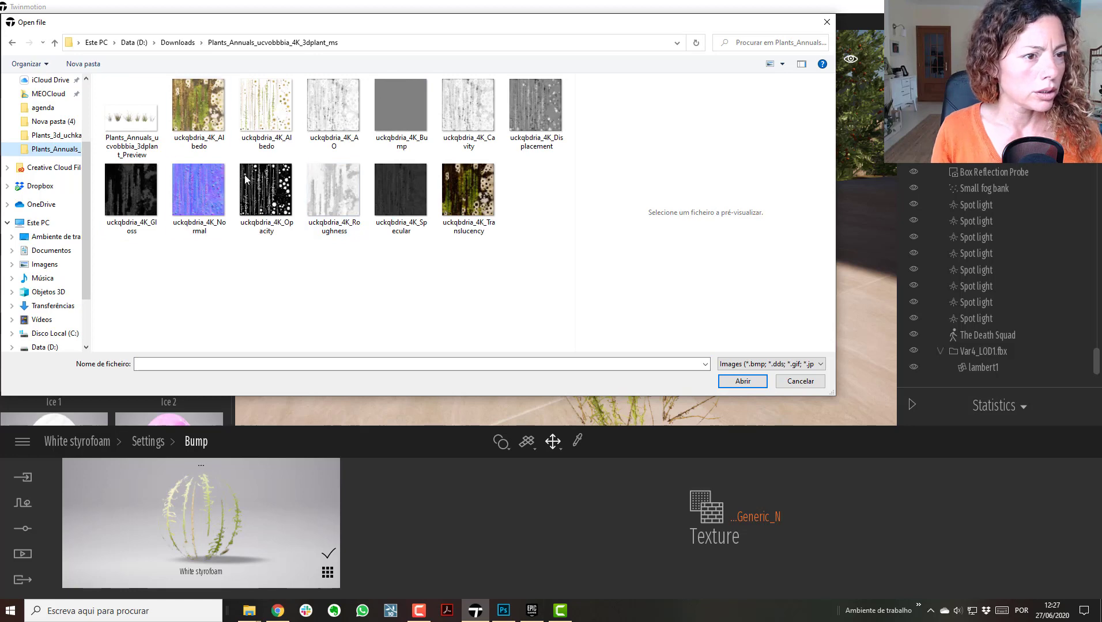
left_click(390, 107)
left_click(744, 382)
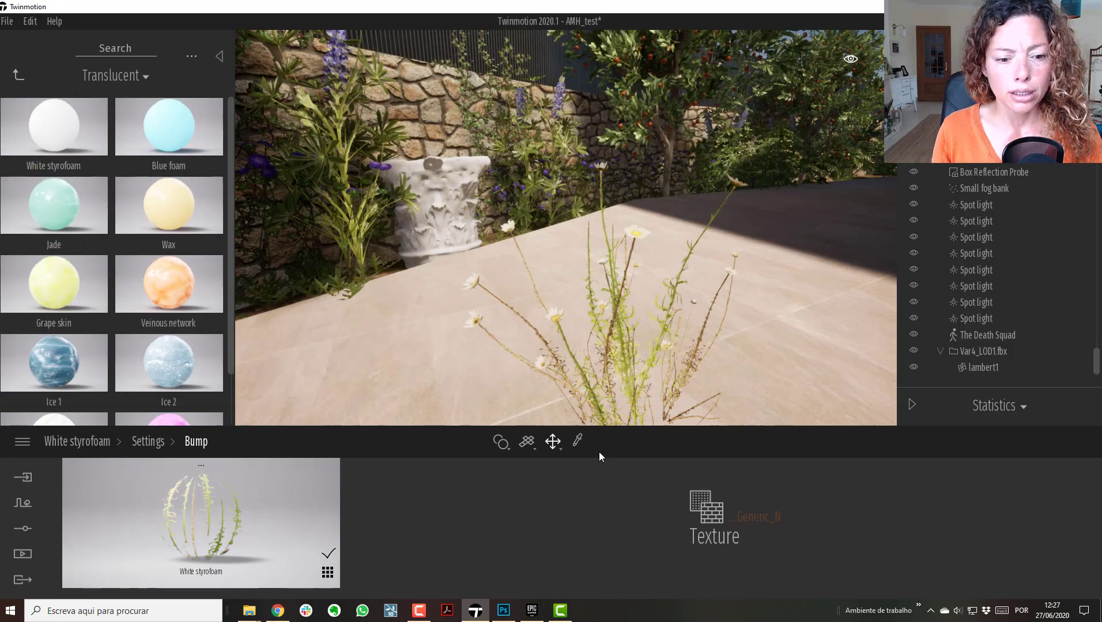
Step: Set the White styrofoam material's bump intensity to 43% and check the plant up close
left_click(148, 440)
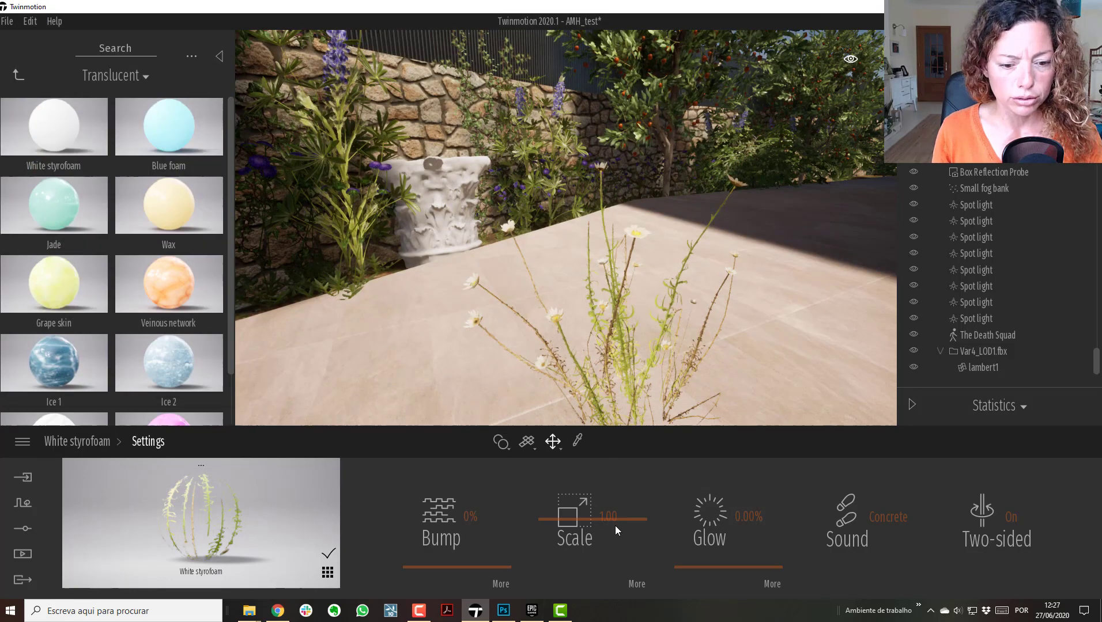
left_click_drag(466, 561, 464, 527)
scroll(637, 384, "up", 3)
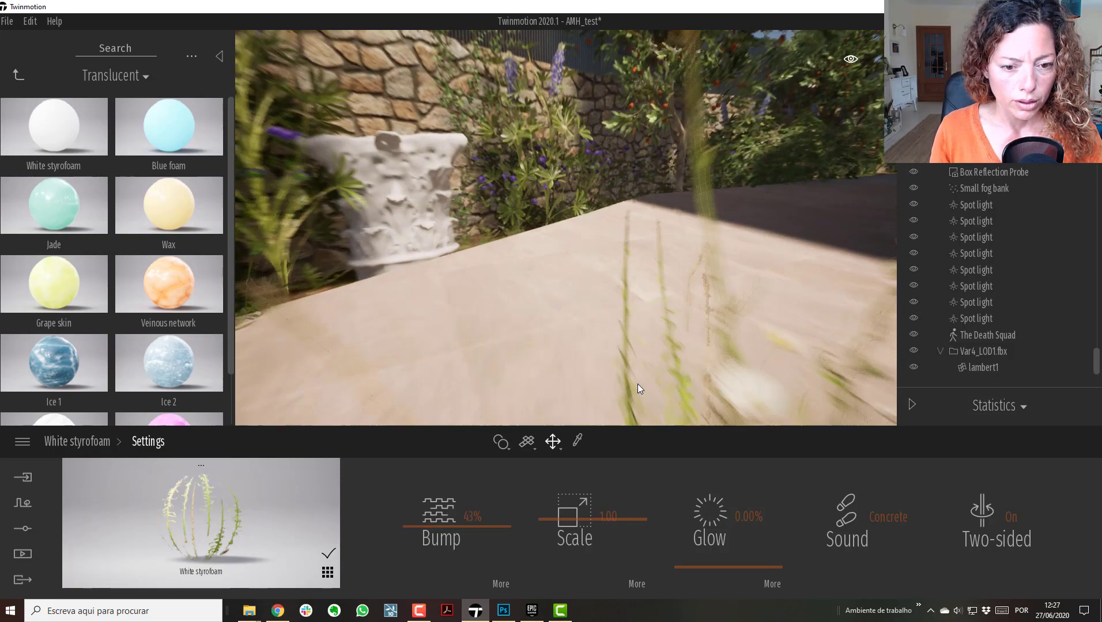
middle_click_drag(637, 384, 671, 392, "shift")
scroll(637, 384, "down", 3)
scroll(565, 227, "down", 2)
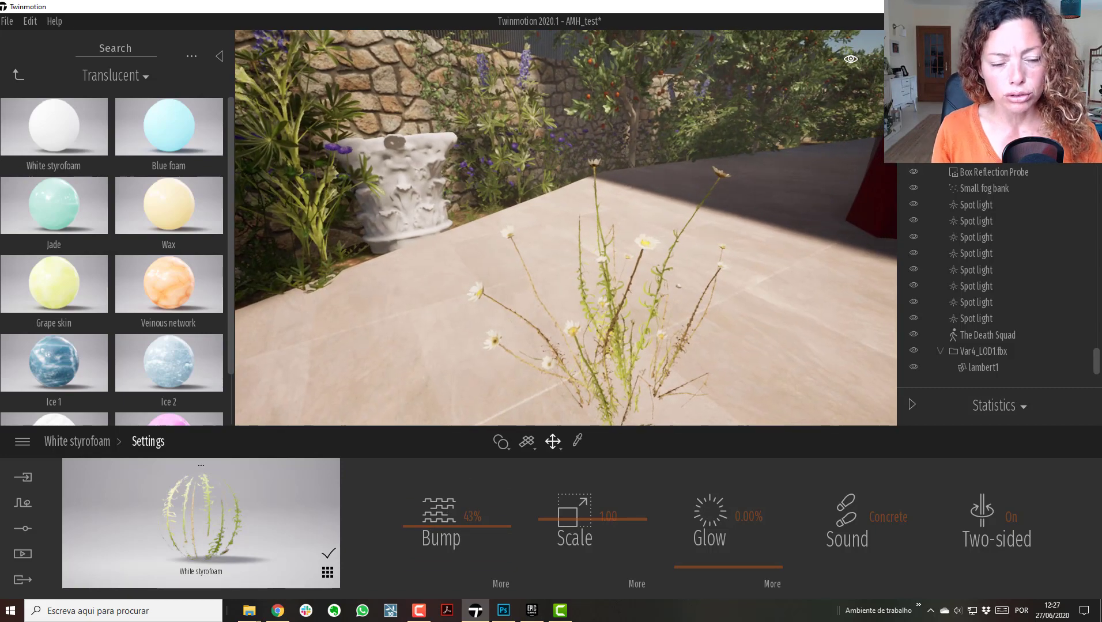
Step: Load uckqbdria_4K_Displacement from the Plants_Annuals_ucvobbbia_4K_3dplant_ms folder as the White styrofoam material's glow texture
scroll(565, 228, "down", 5)
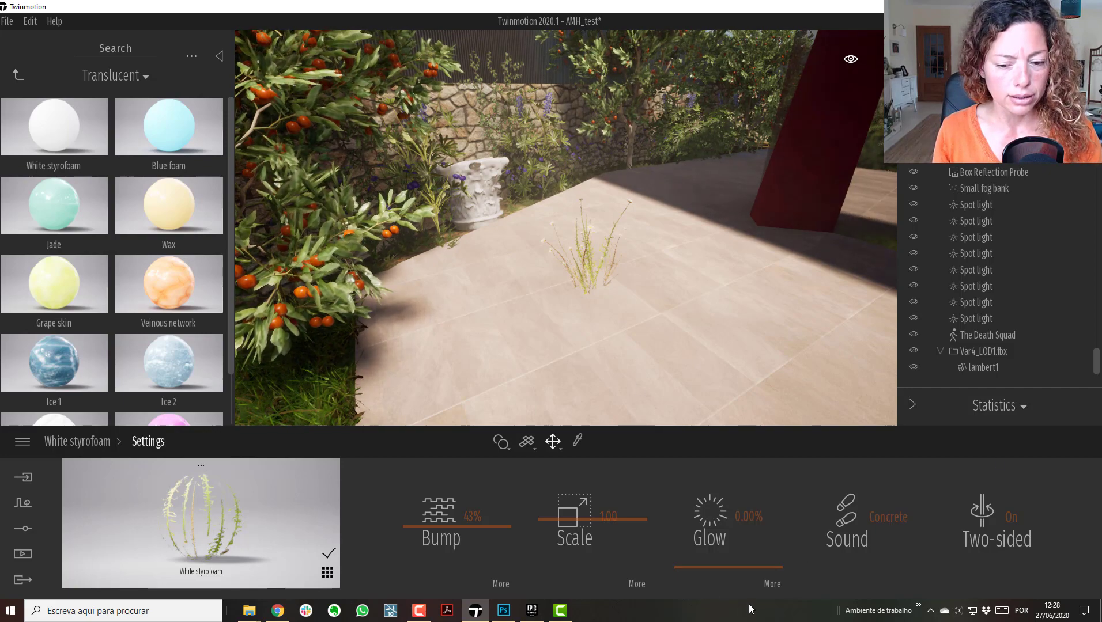
left_click(771, 584)
mouse_move(665, 521)
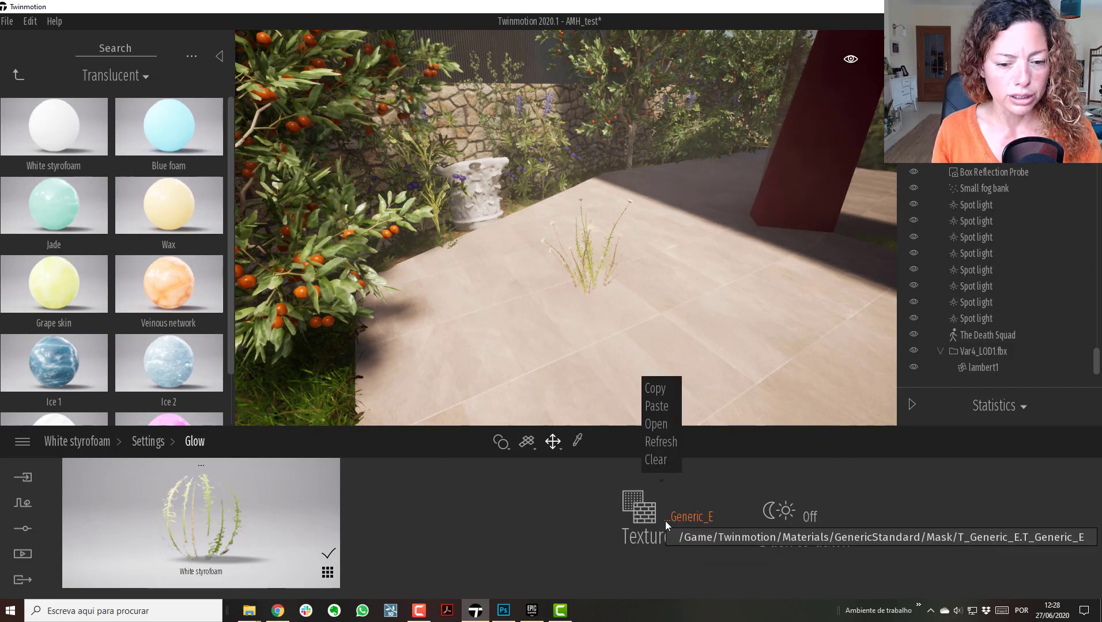
left_click(655, 424)
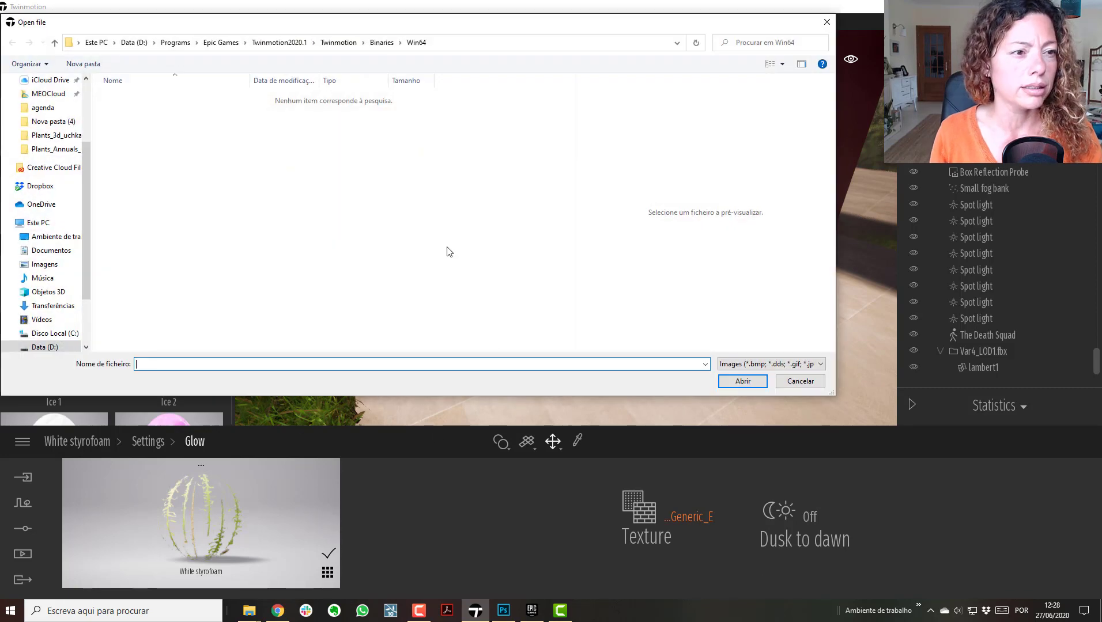
left_click(58, 150)
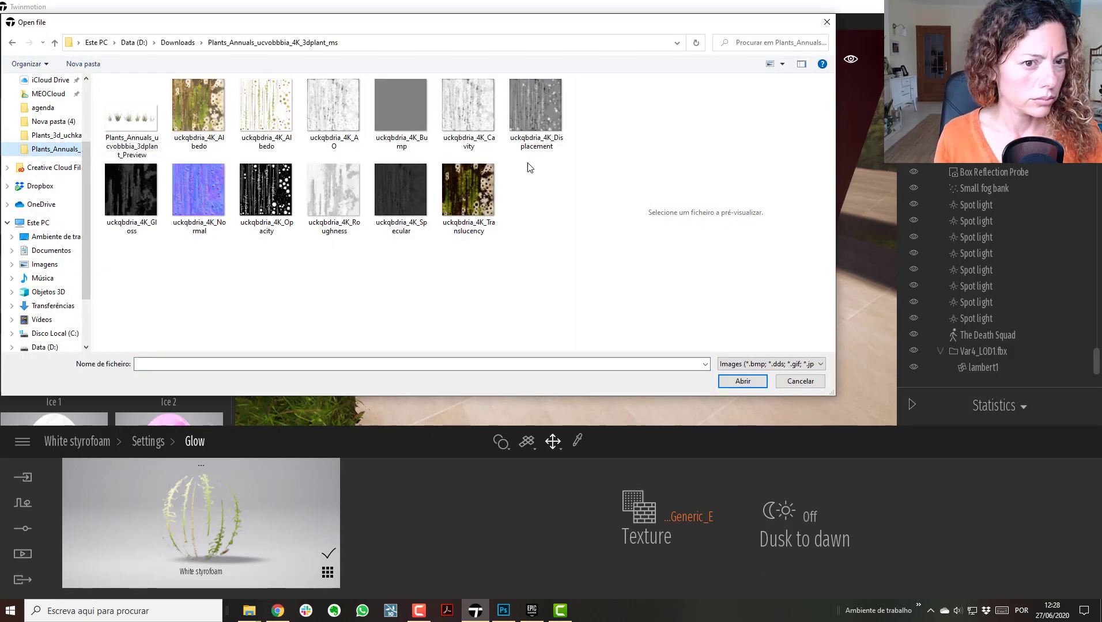
left_click(536, 145)
left_click(761, 381)
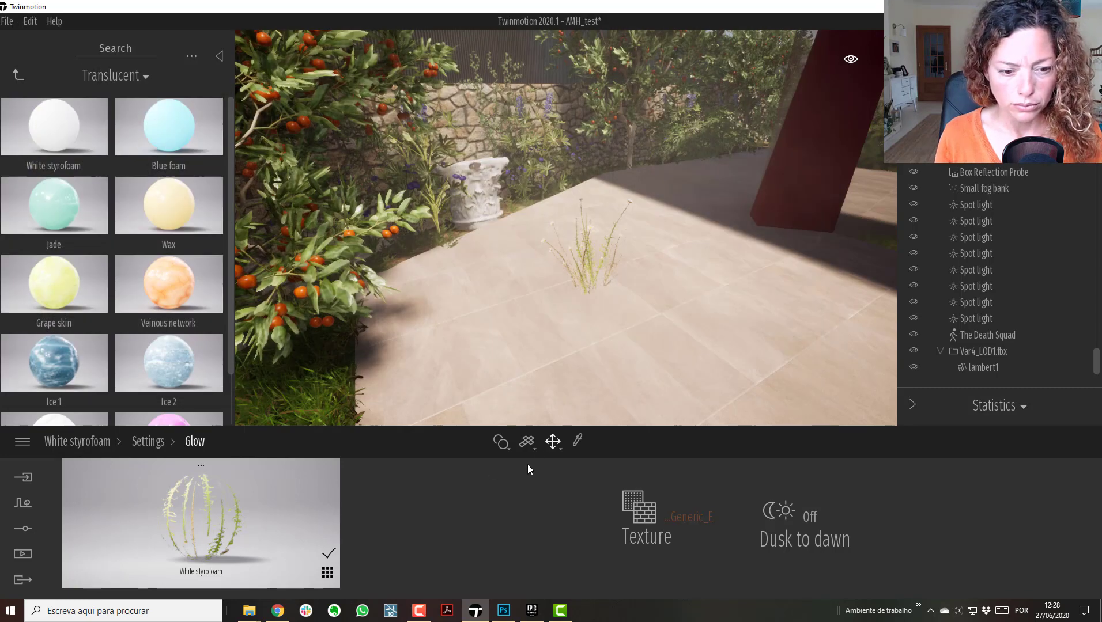
left_click(141, 438)
Step: Examine the textured plant on the terrace up close and from farther away
scroll(557, 278, "up", 5)
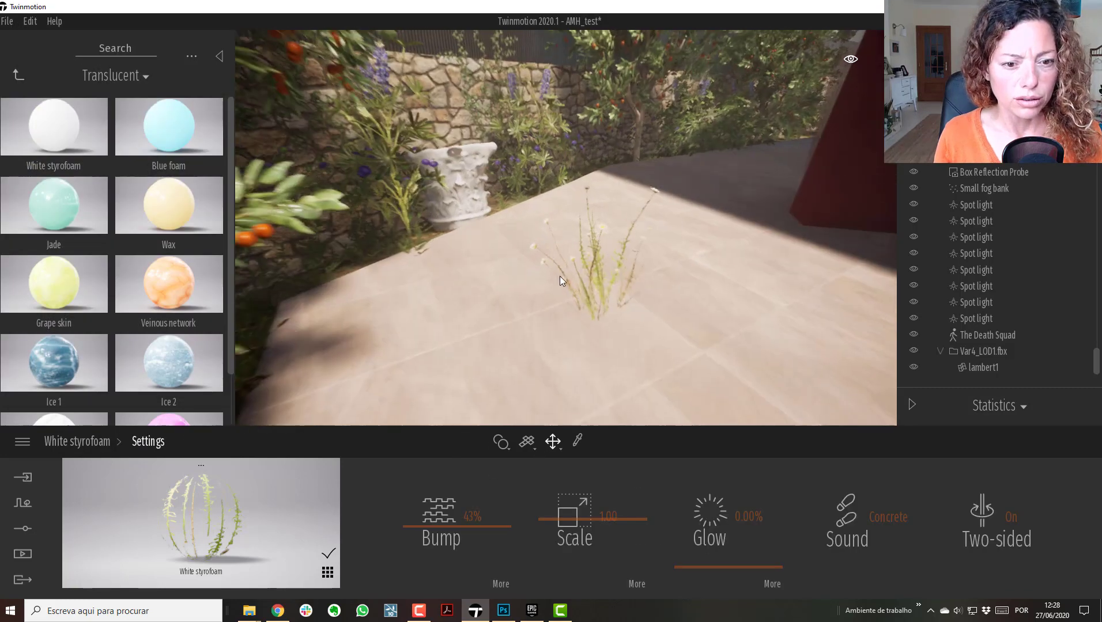
scroll(591, 289, "up", 4)
scroll(592, 289, "down", 4)
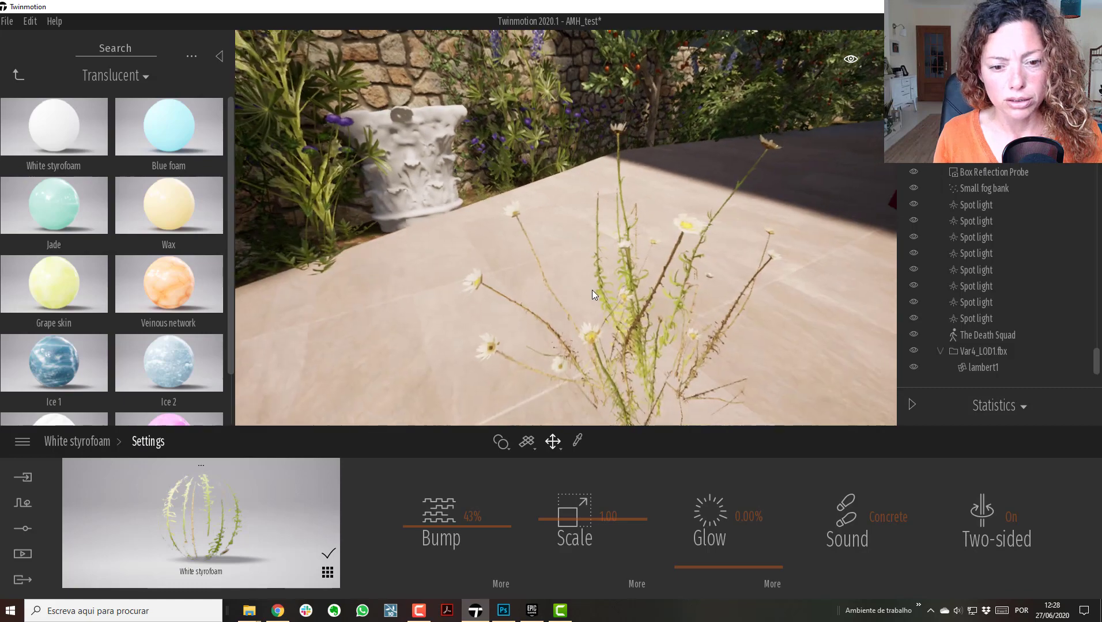
right_click_drag(592, 290, 611, 298)
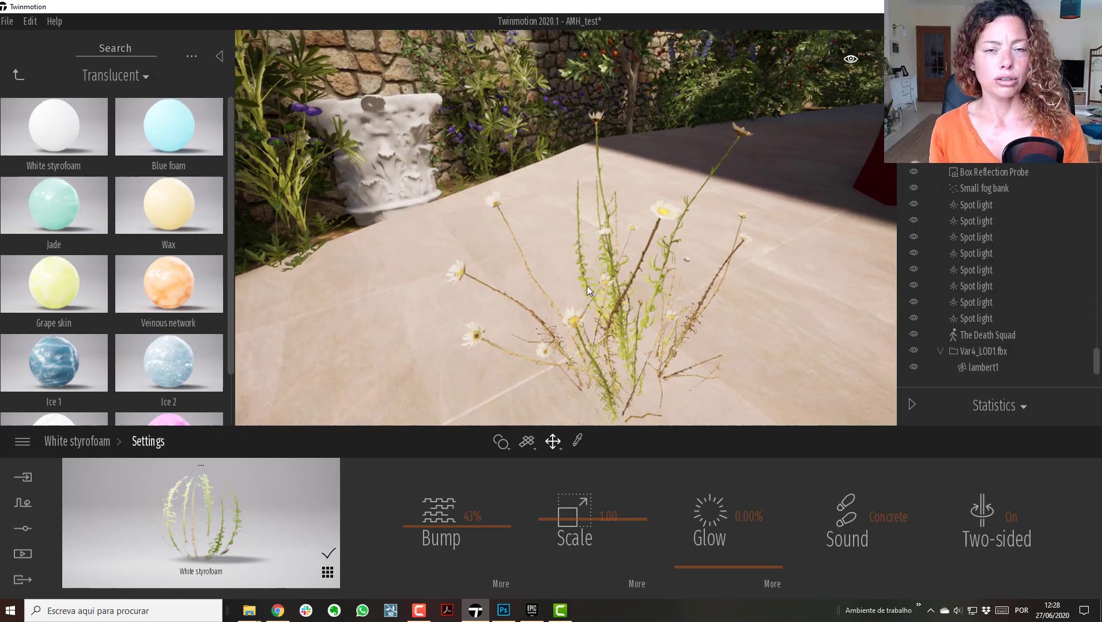
scroll(588, 262, "up", 6)
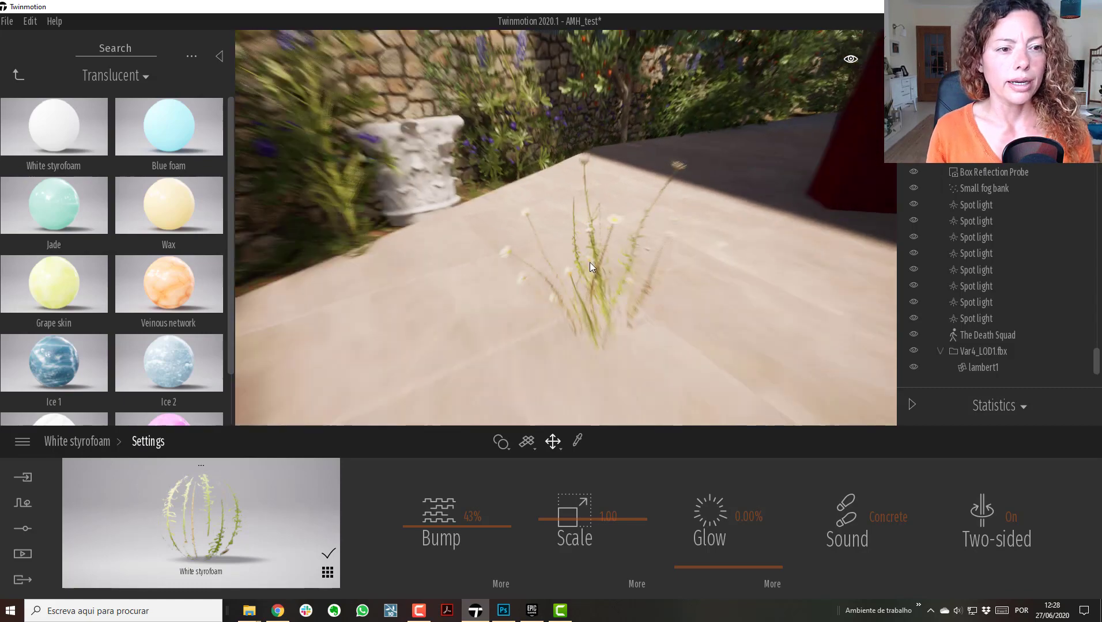
right_click_drag(854, 417, 792, 138)
scroll(468, 304, "up", 4)
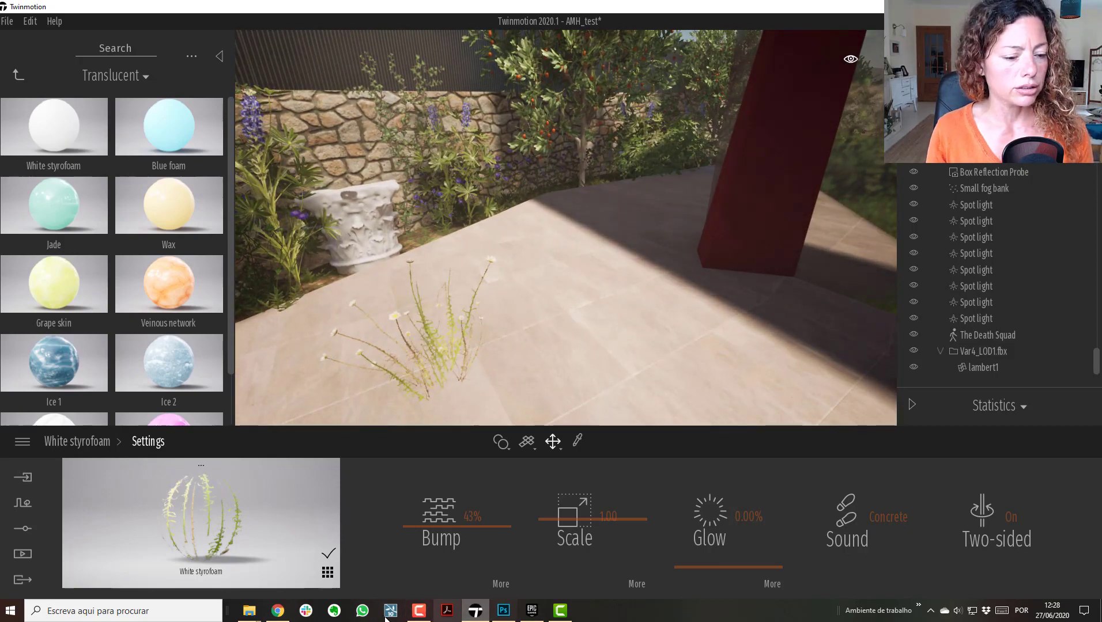
Step: Switch to Quixel Megascans in Chrome and look through the trending assets in the Garden Plant category of 3D Plants
left_click(278, 611)
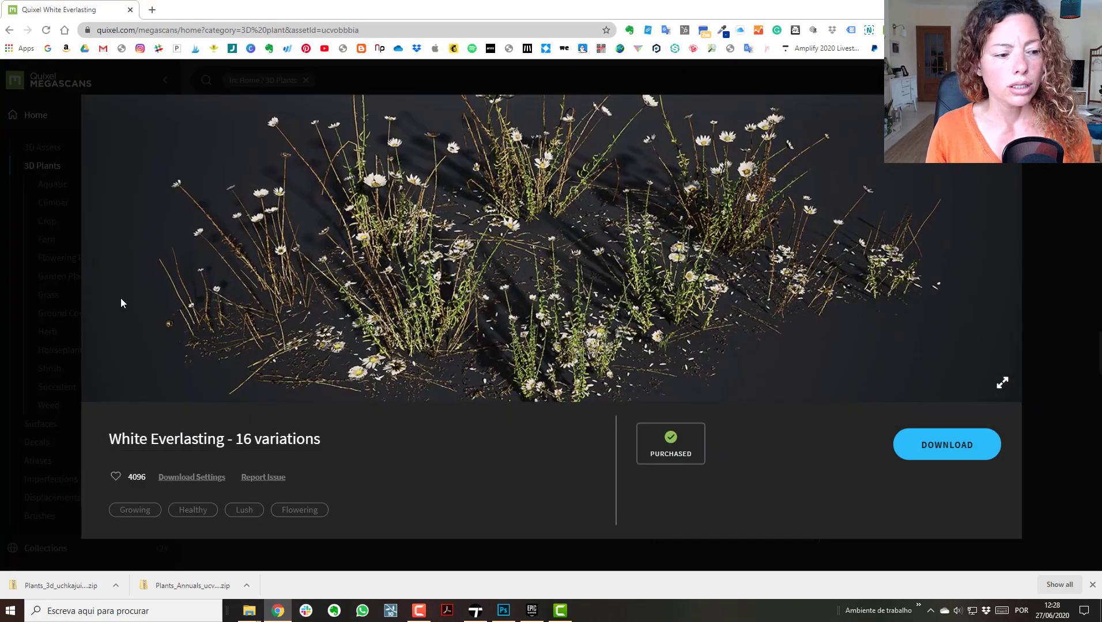
left_click(57, 298)
left_click(62, 276)
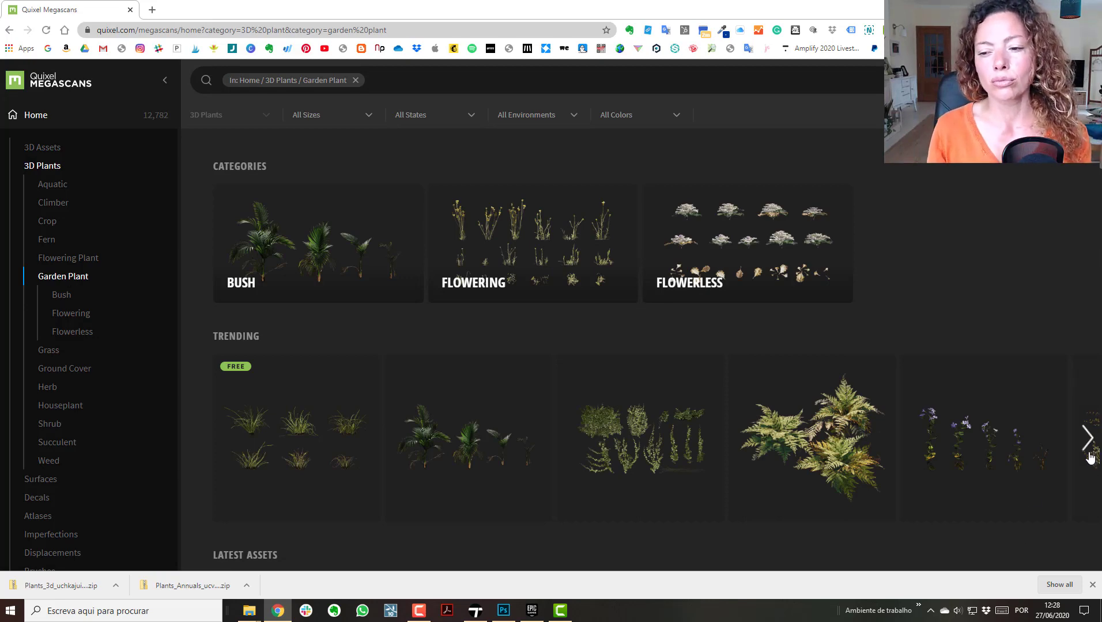
left_click(1088, 449)
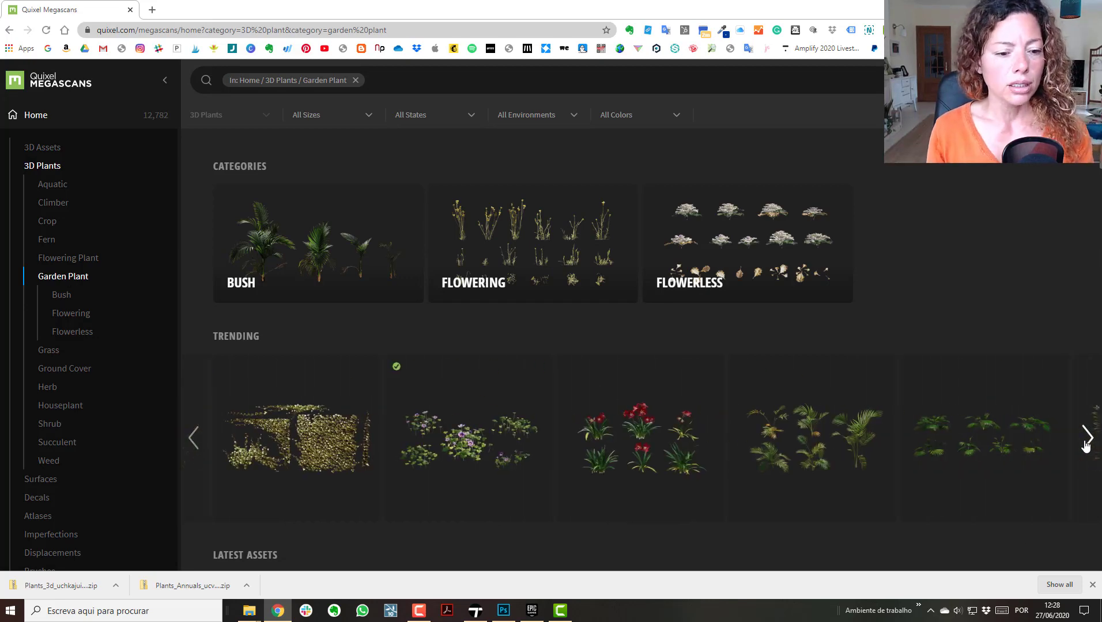
left_click(1087, 445)
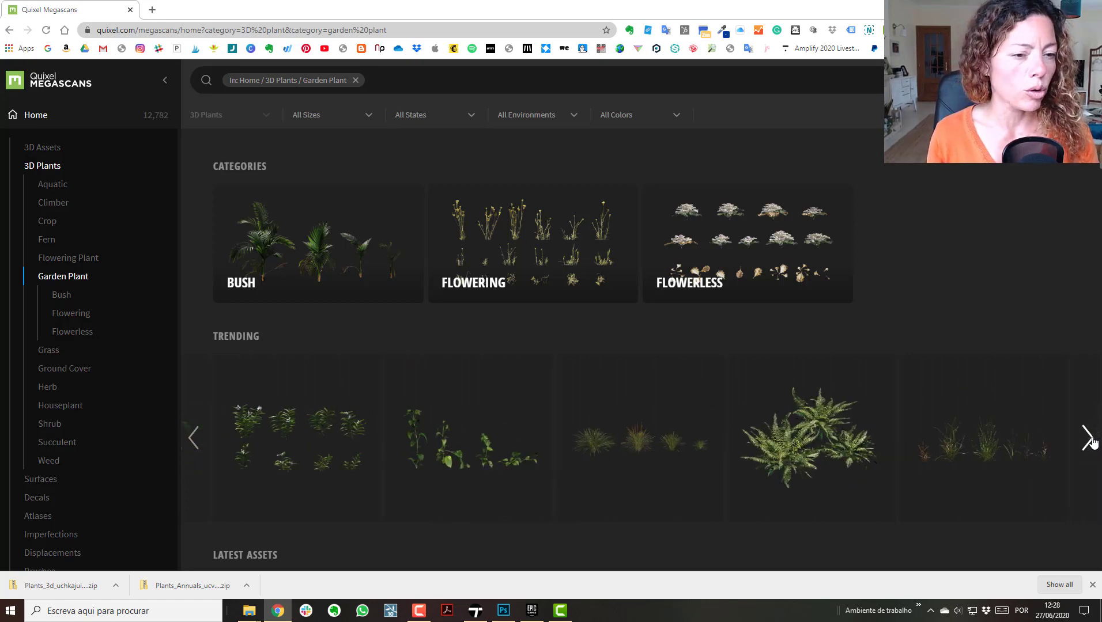
Step: Browse the Flowerless garden plants for other models that could be brought into the scene
left_click(771, 254)
scroll(597, 312, "down", 7)
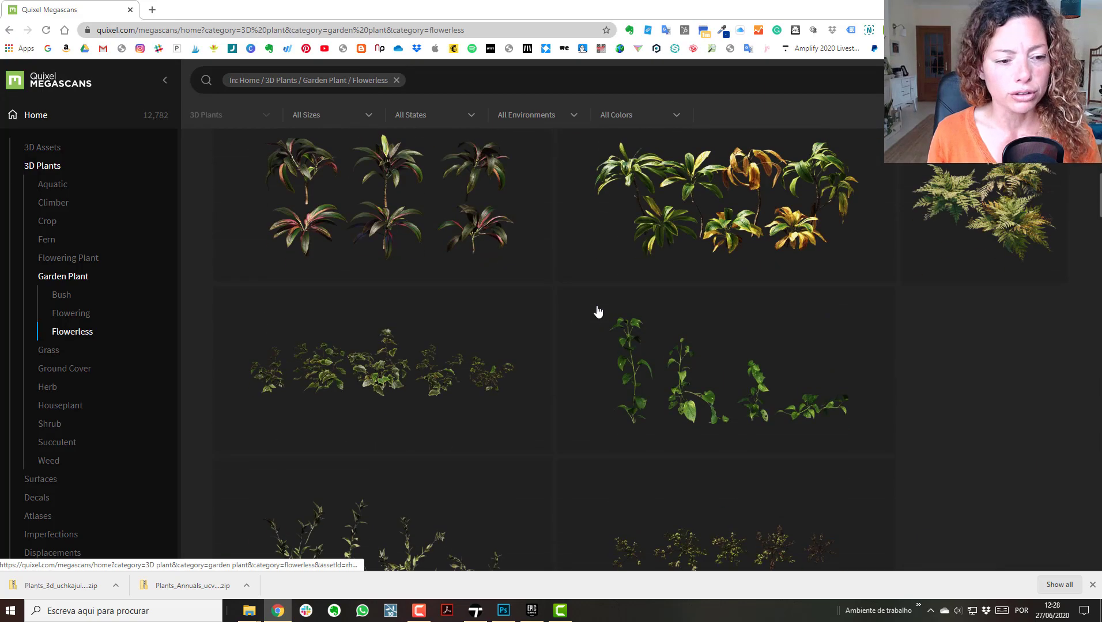
scroll(598, 311, "down", 6)
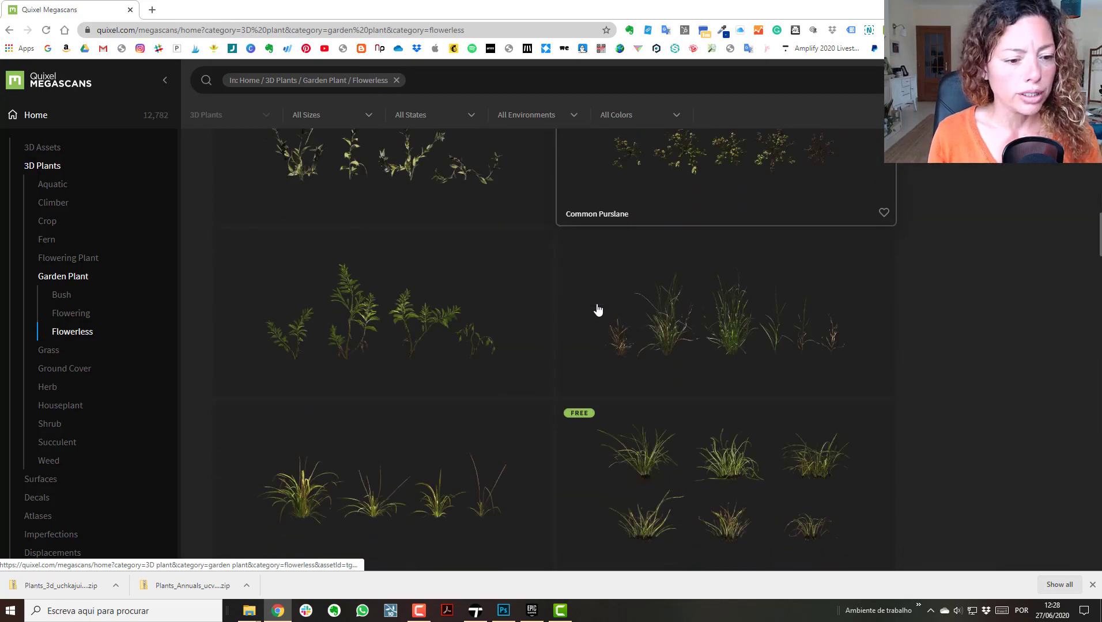
scroll(517, 388, "down", 7)
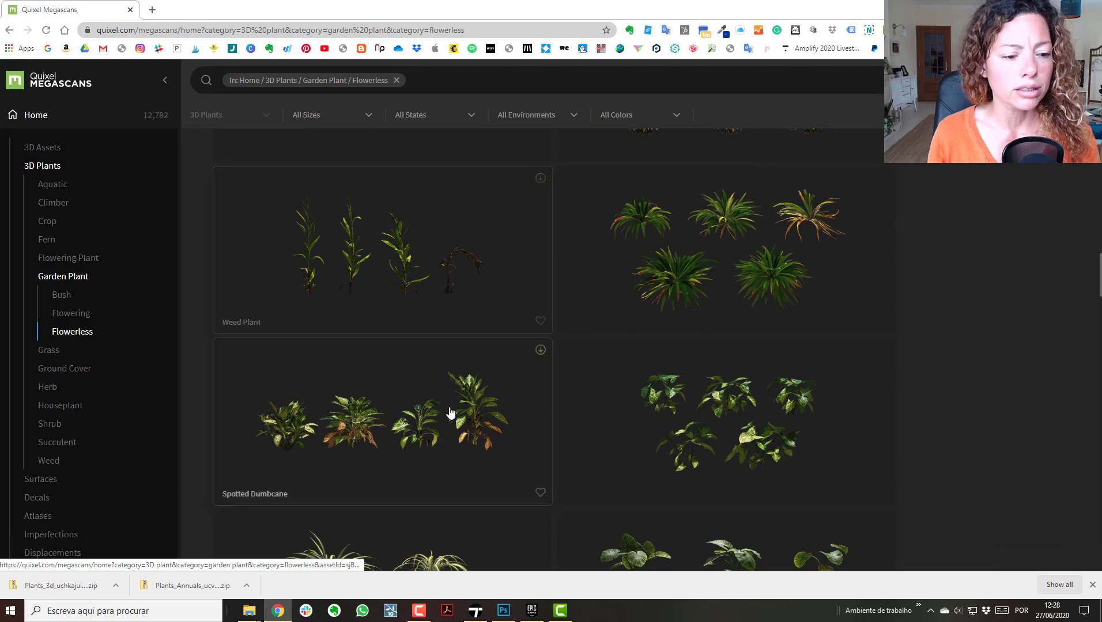
scroll(451, 412, "down", 9)
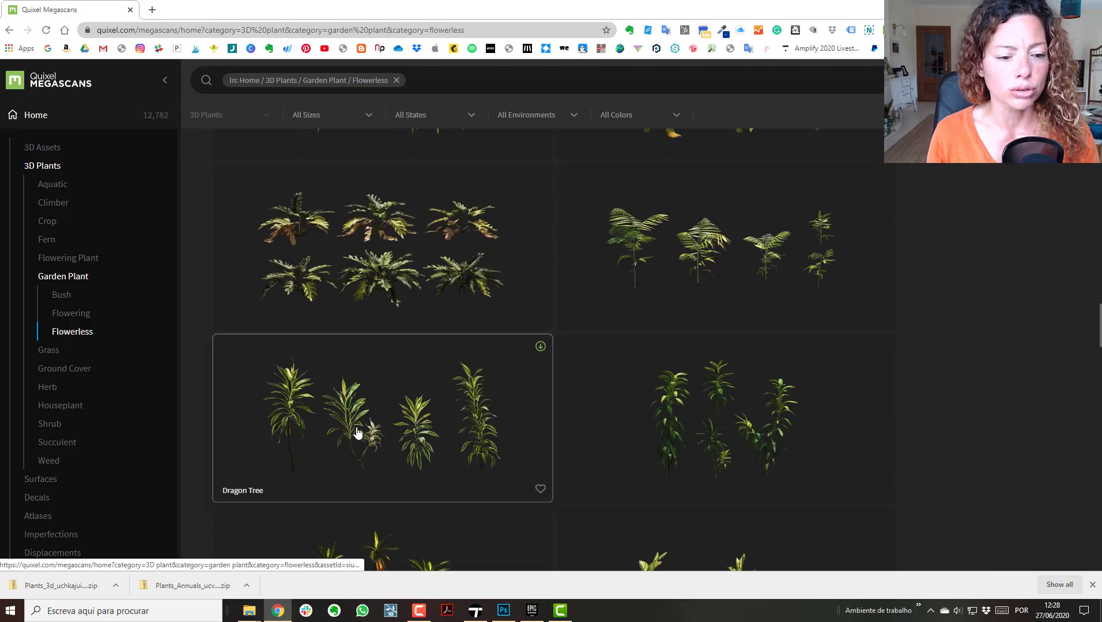
scroll(504, 401, "down", 12)
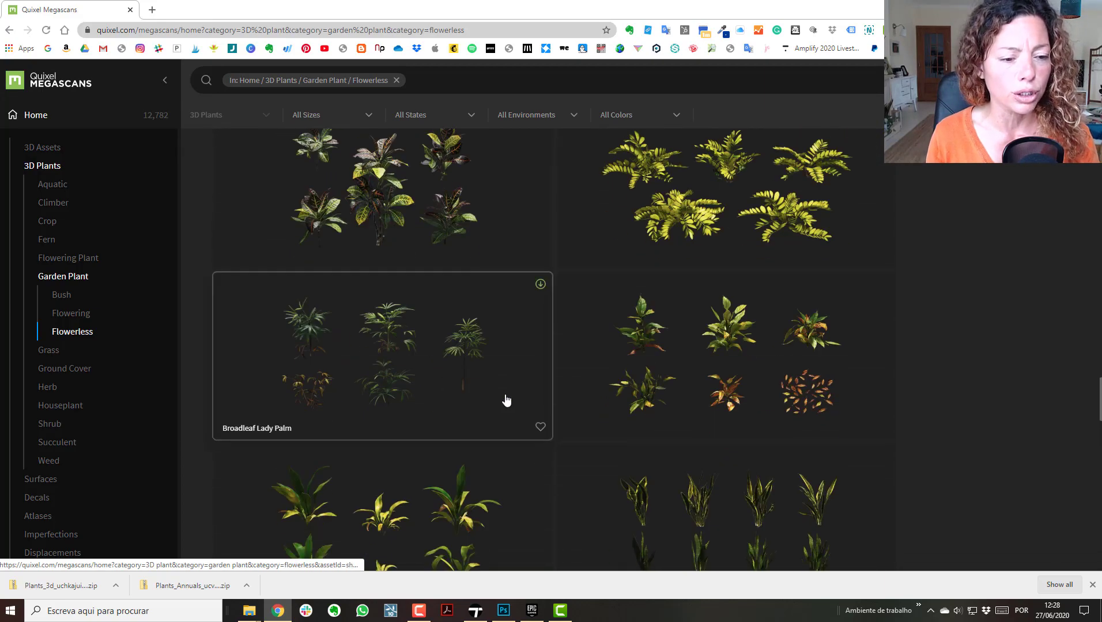
scroll(506, 400, "down", 8)
scroll(503, 393, "up", 4)
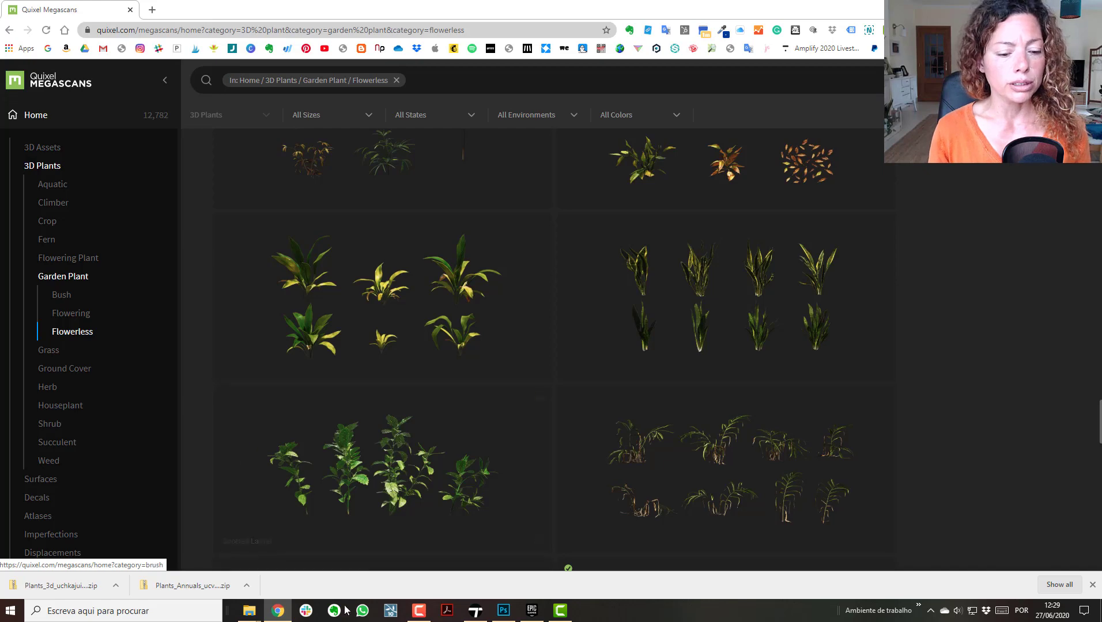
Step: Switch back to Twinmotion and add the Var4_LOD1.fbx plant to the user library
left_click(474, 610)
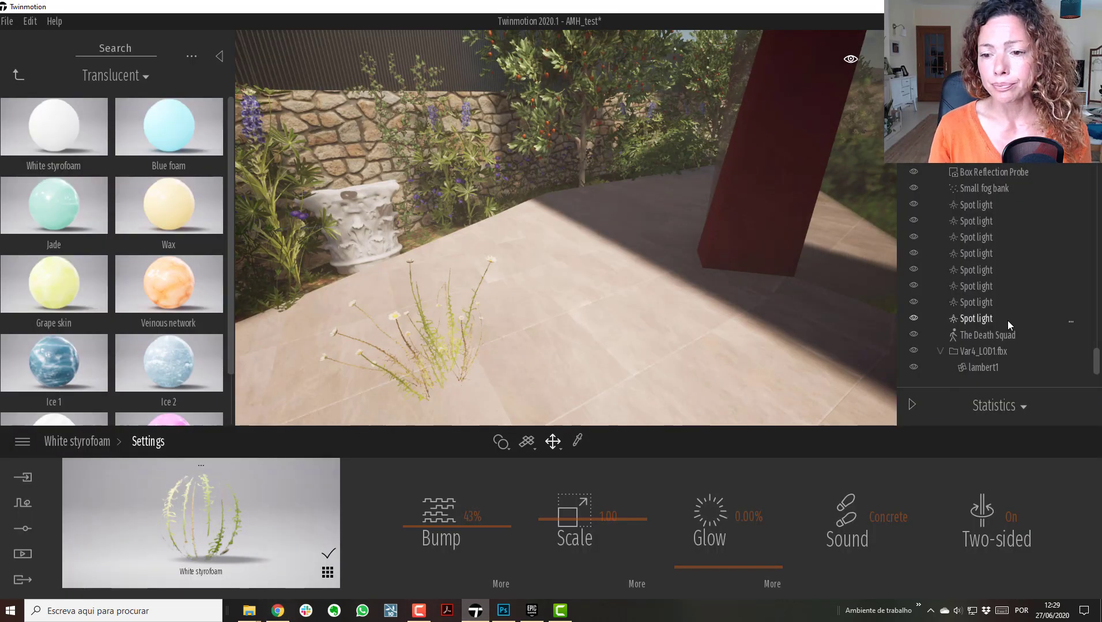
left_click(984, 355)
right_click(983, 355)
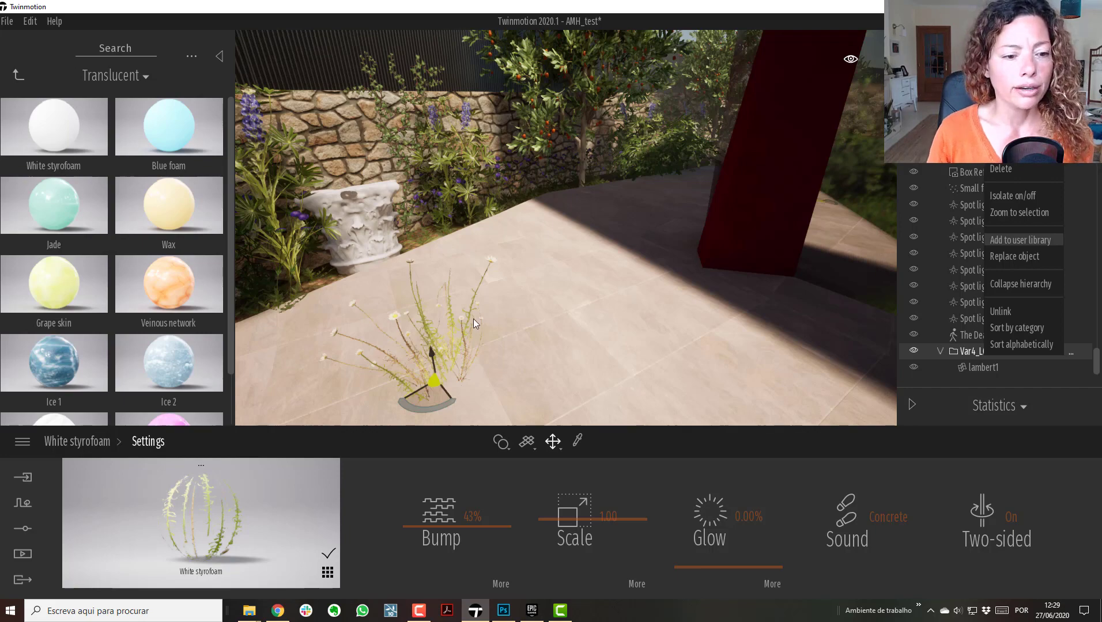
scroll(541, 392, "down", 5)
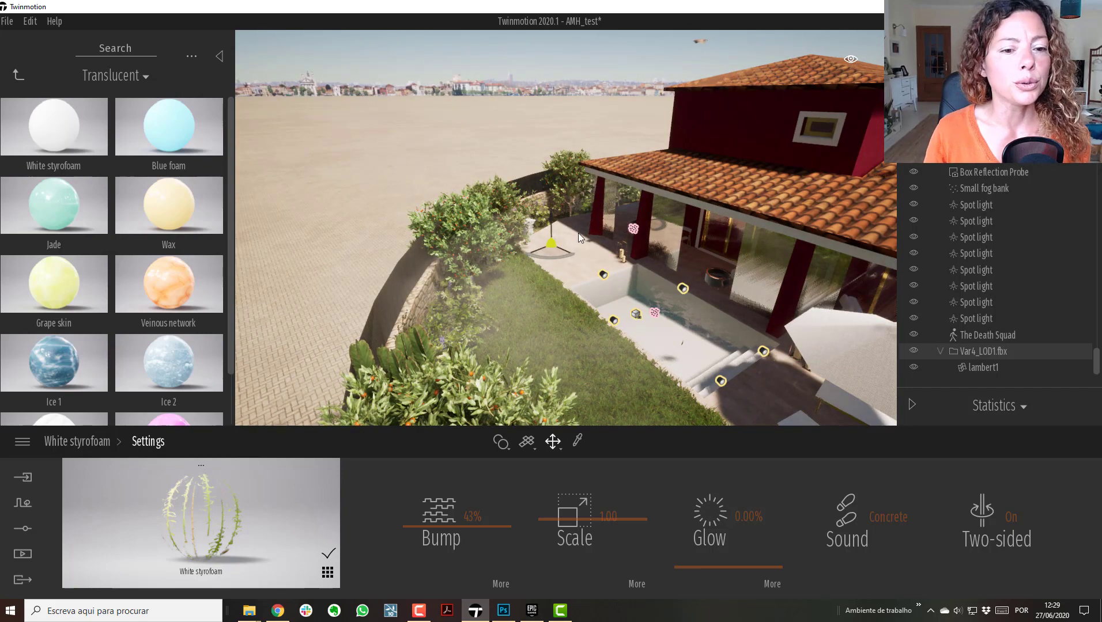
scroll(545, 241, "up", 5)
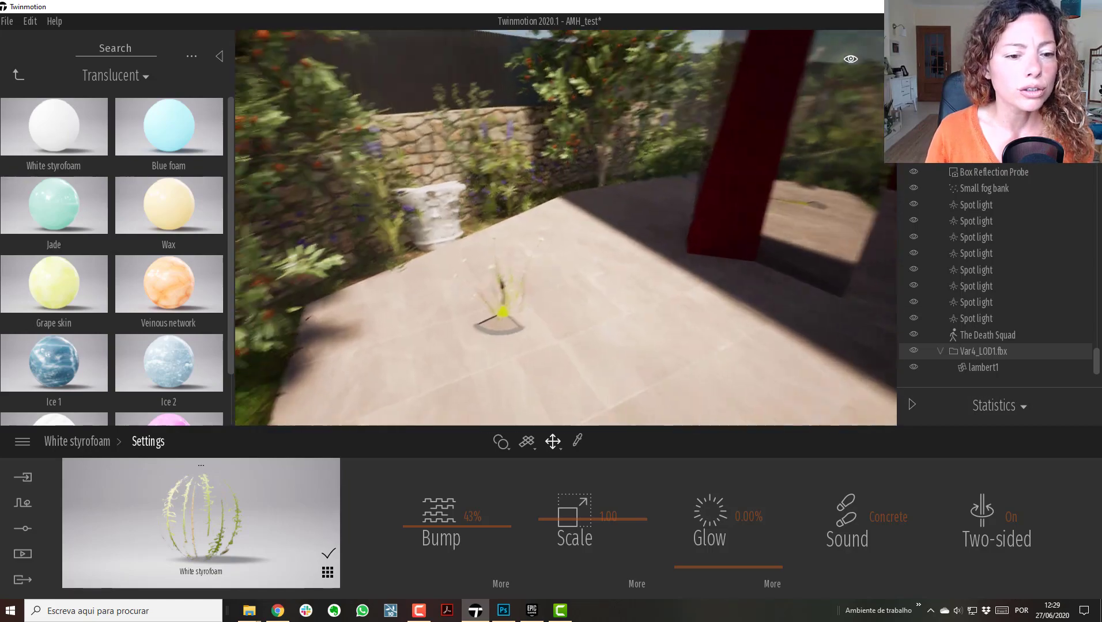
Step: Place three copies of Var4_LOD1.fbx from the user library beside the original plant on the terrace
scroll(534, 210, "down", 2)
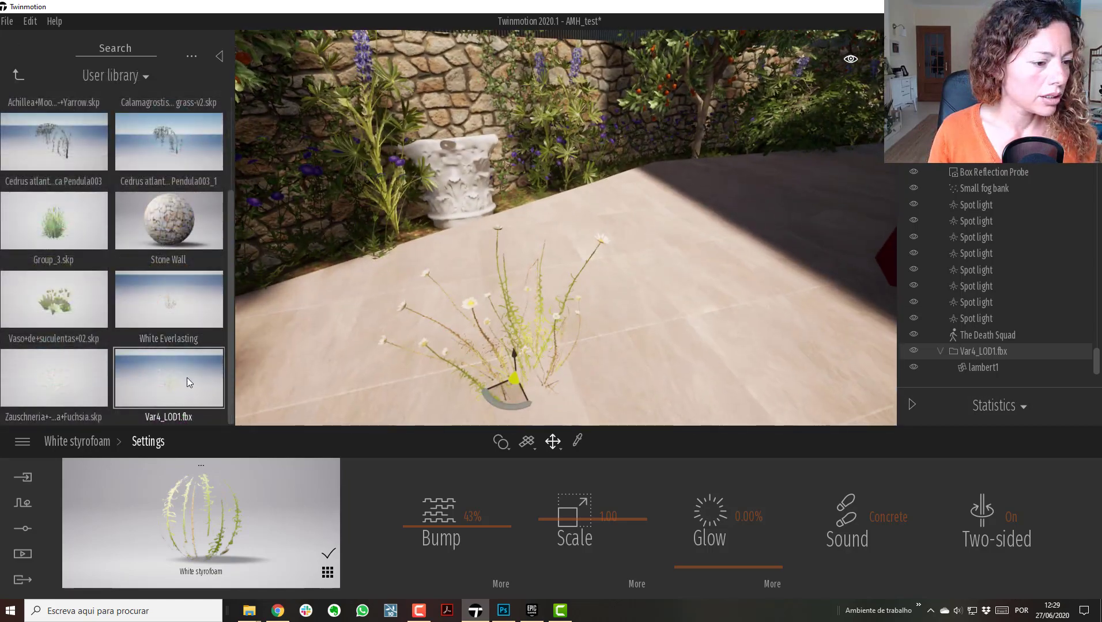
left_click(187, 376)
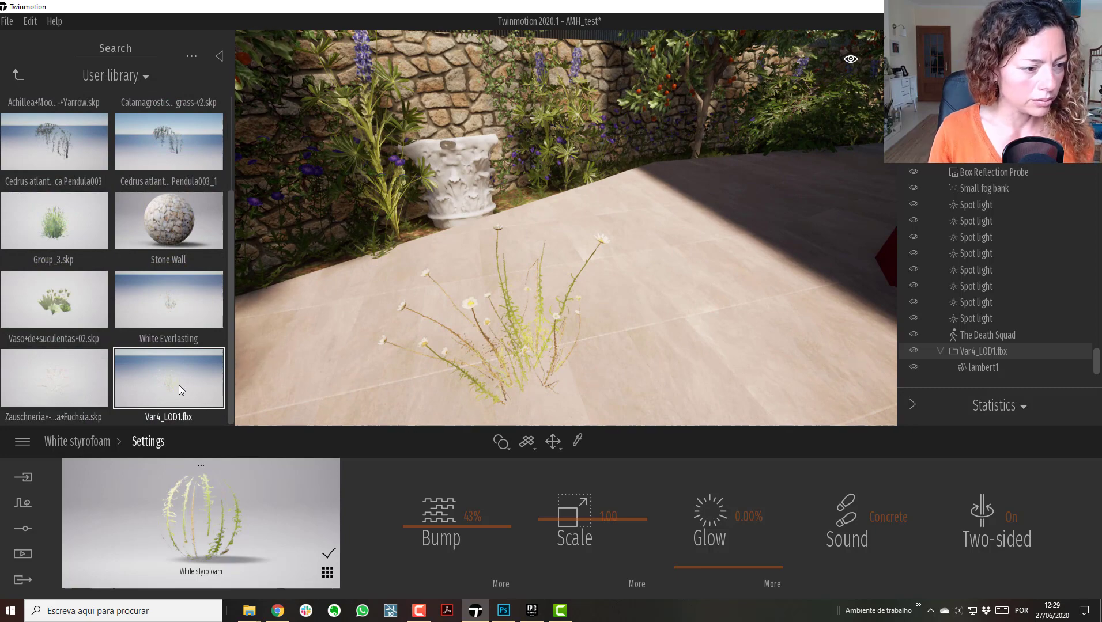
left_click_drag(180, 385, 634, 367)
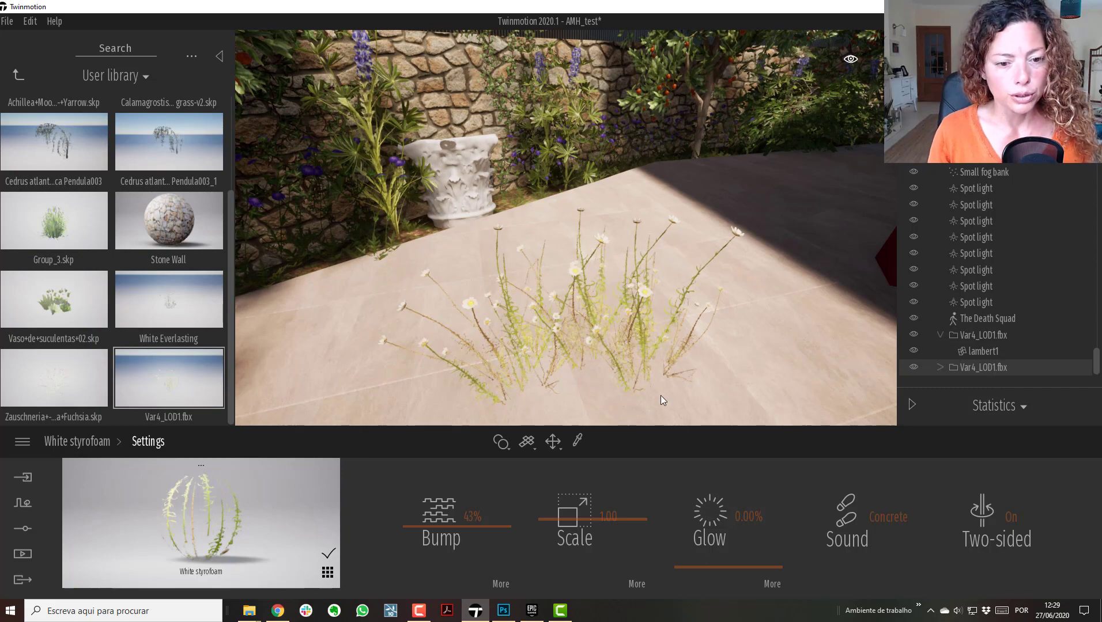
left_click(607, 399)
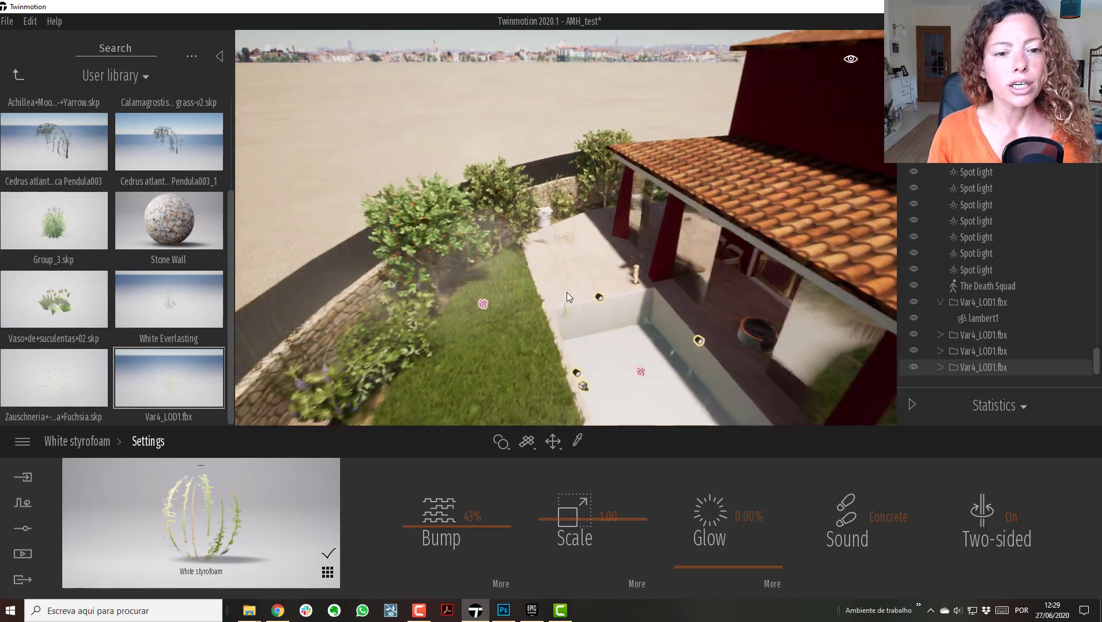
scroll(566, 292, "up", 8)
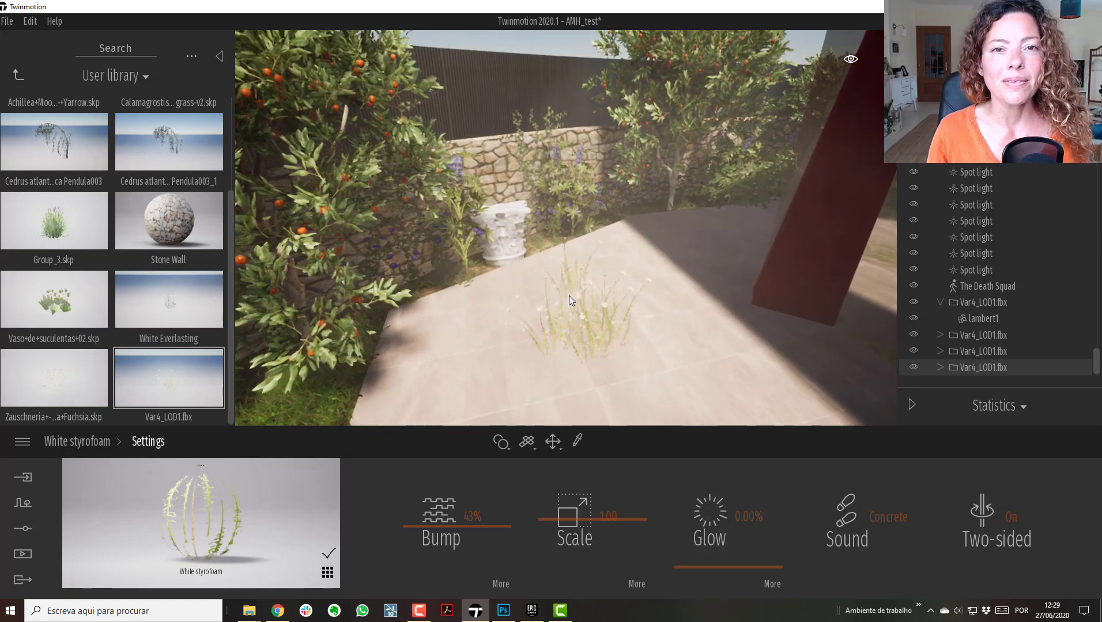